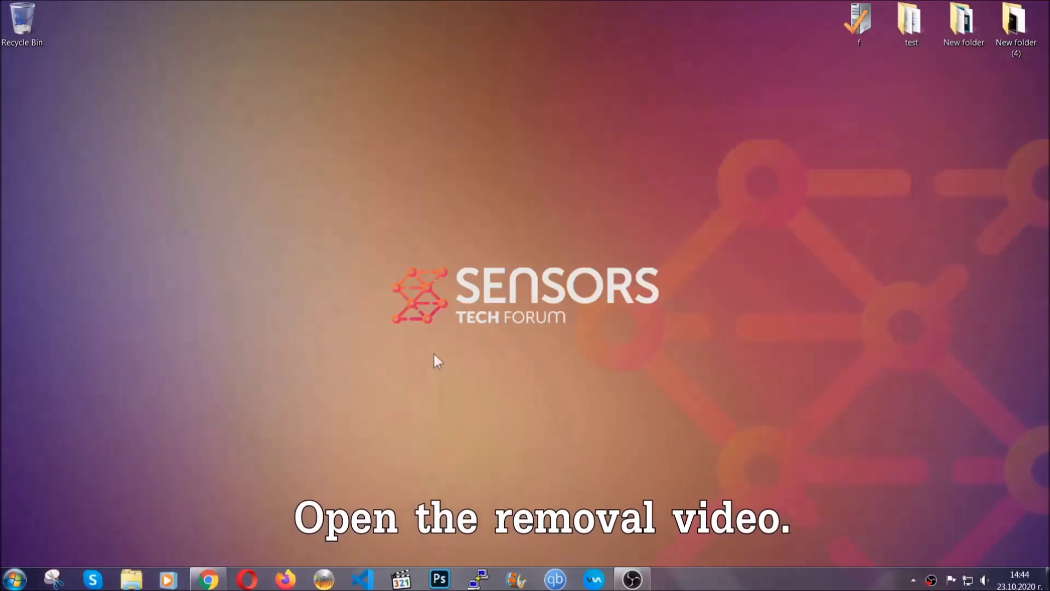
Step: Open Chrome to the YouTube video 'How to Remove a Ransomware Virus (Windows)'
{"action": "left_click", "coordinate": [208, 581]}
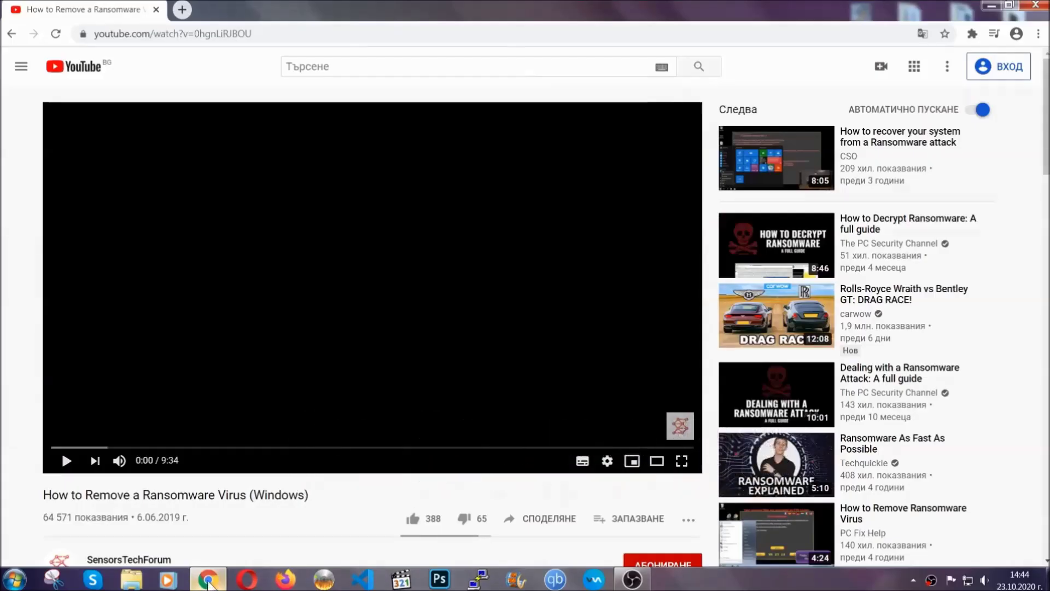
Step: Follow the description's sensorstechforum link and download SpyHunter-Installer.exe, then launch it
{"action": "scroll", "coordinate": [191, 449], "scroll_direction": "down", "scroll_amount": 4}
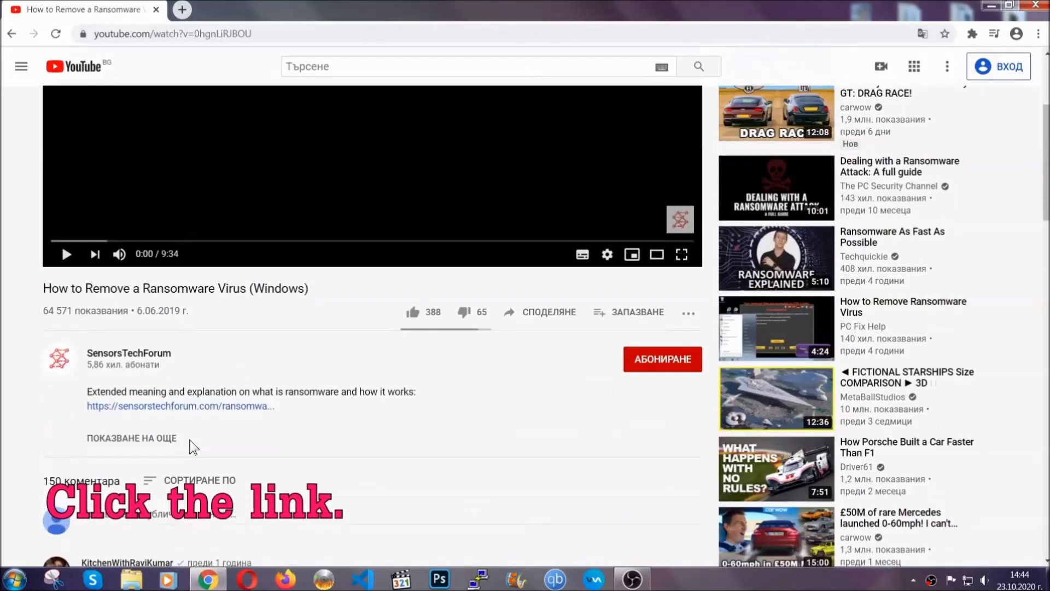
{"action": "left_click", "coordinate": [211, 415]}
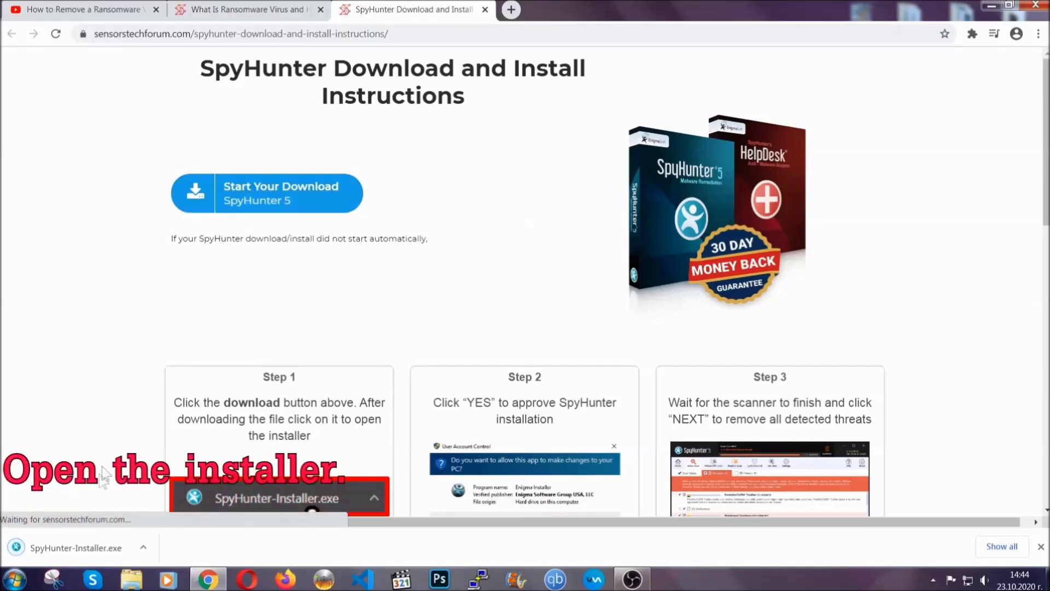
{"action": "left_click", "coordinate": [74, 546]}
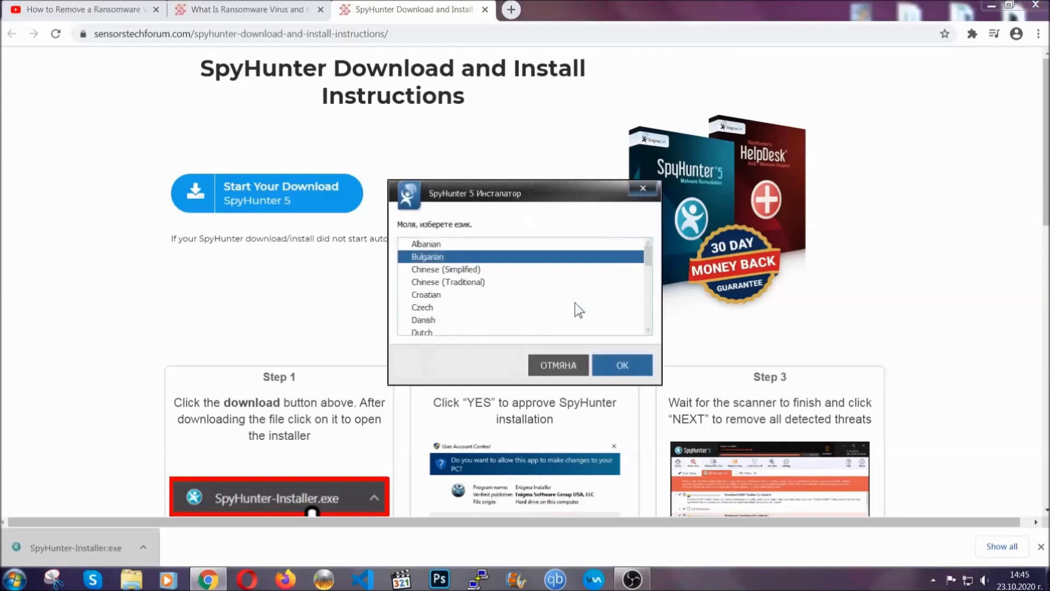
Step: Install SpyHunter 5 in English with the EULA accepted and finish setup to start scanning
{"action": "scroll", "coordinate": [542, 301], "scroll_direction": "down", "scroll_amount": 2}
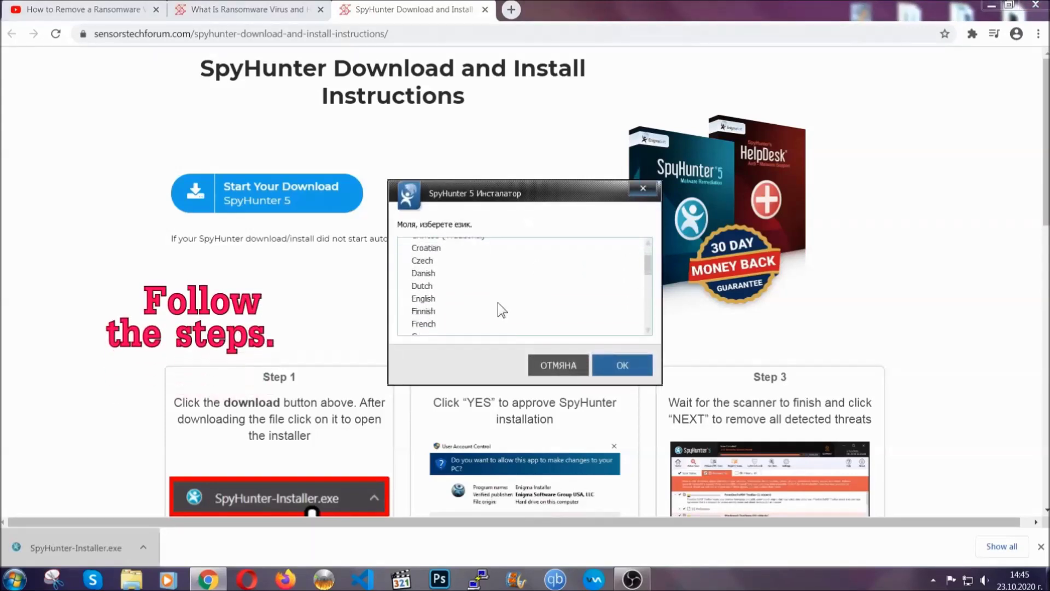
{"action": "left_click", "coordinate": [497, 300]}
{"action": "left_click", "coordinate": [612, 364]}
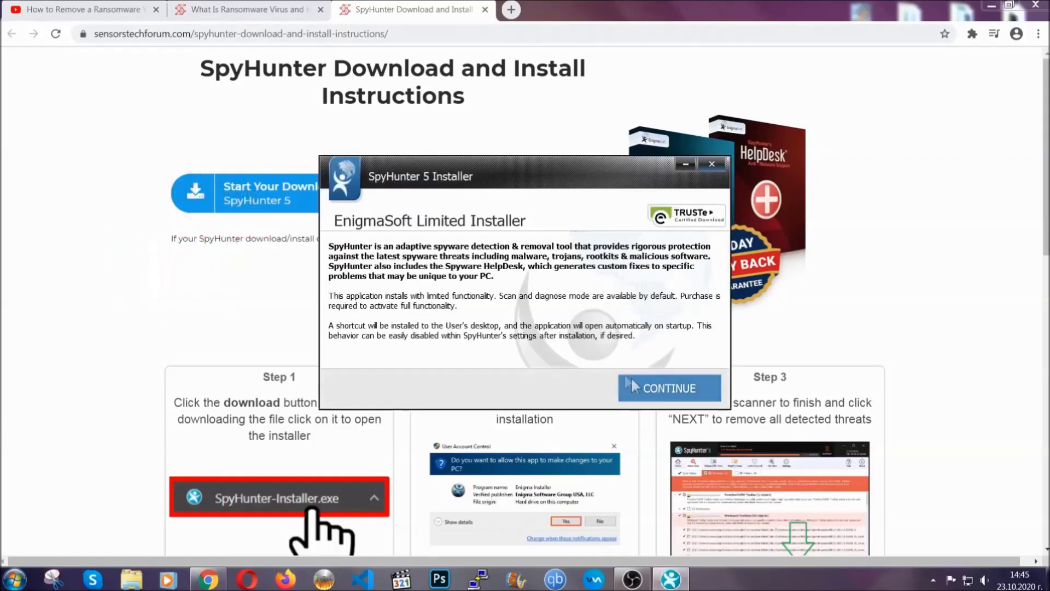
{"action": "left_click", "coordinate": [634, 385]}
{"action": "left_click", "coordinate": [602, 354]}
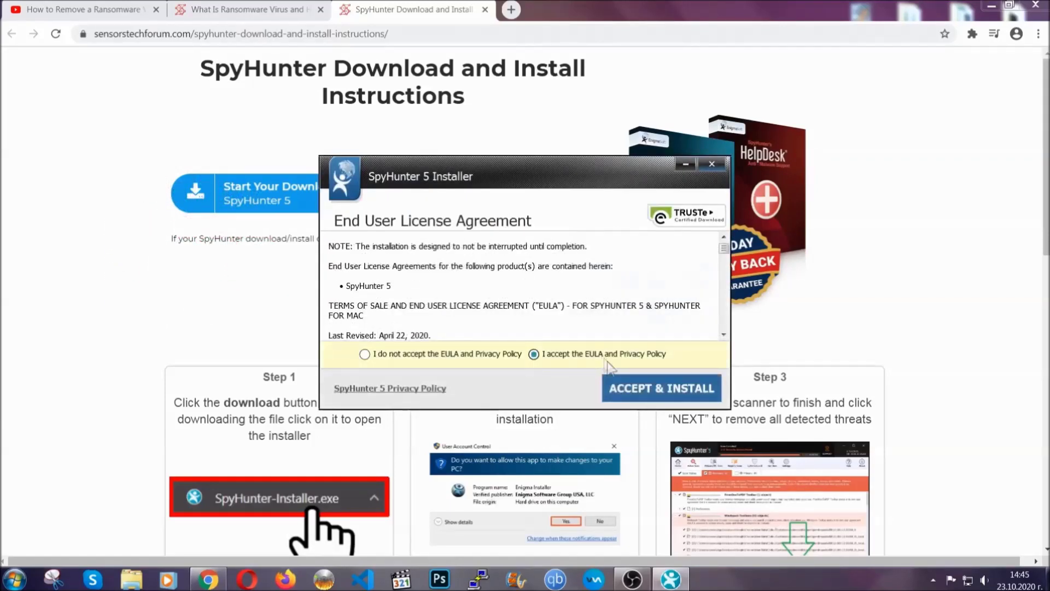
{"action": "left_click", "coordinate": [626, 388]}
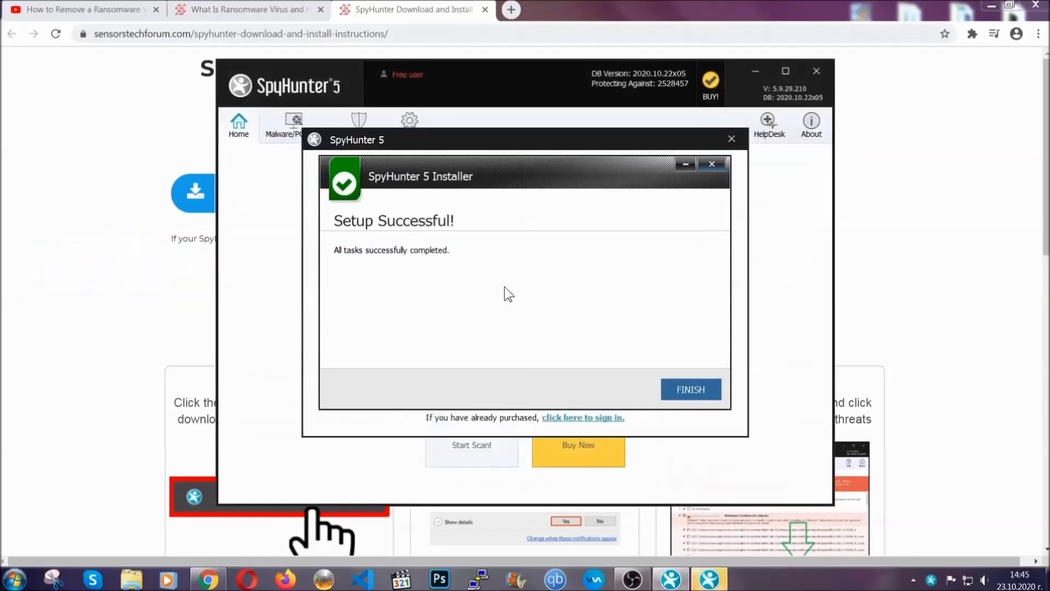
{"action": "left_click", "coordinate": [672, 391]}
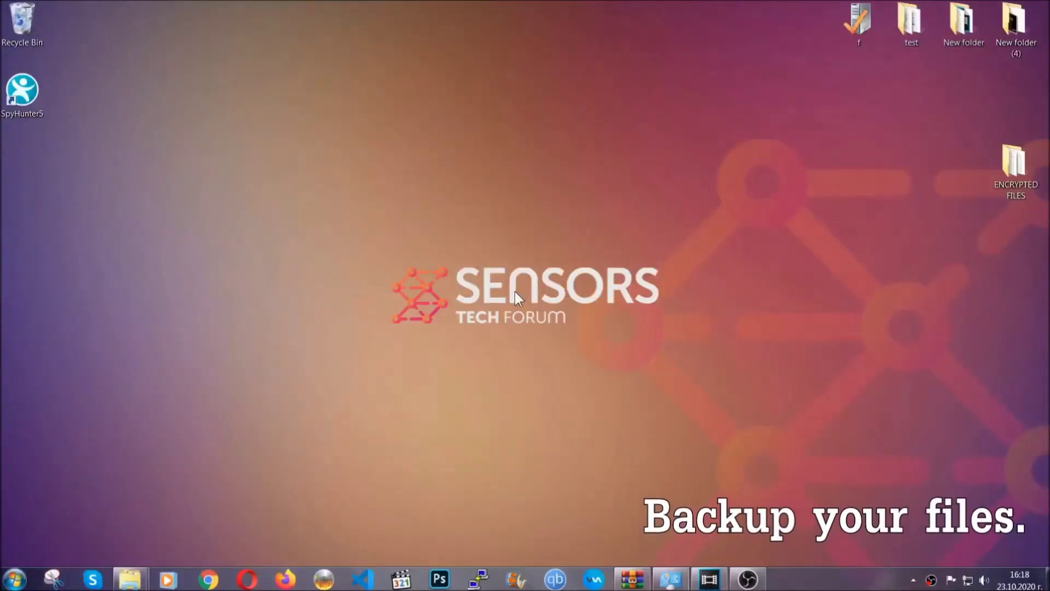
Step: Copy all six encrypted .efji files from the ENCRYPTED FILES folder
{"action": "double_click", "coordinate": [1009, 168]}
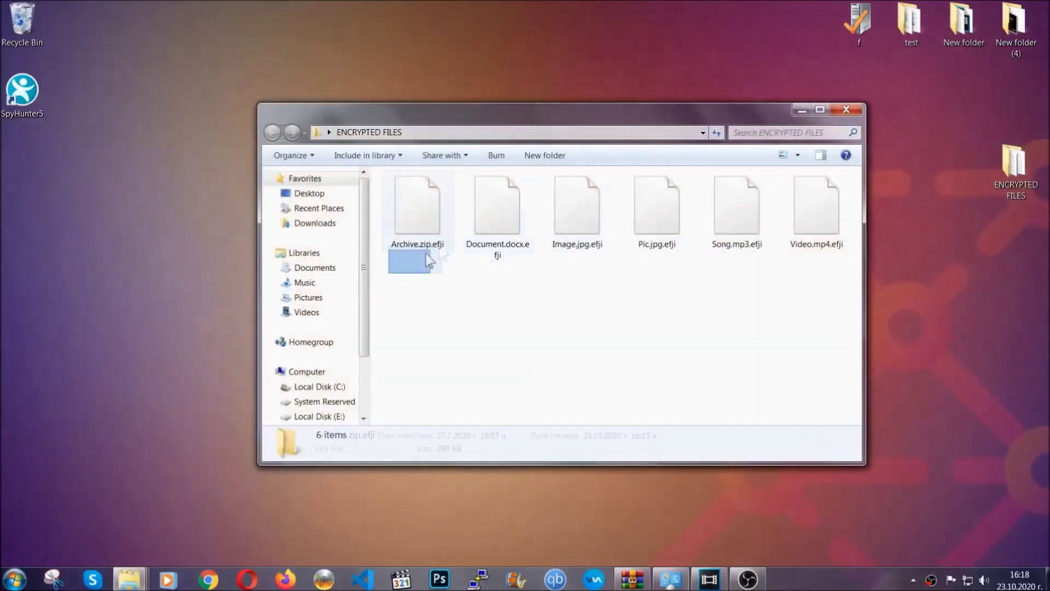
{"action": "left_click_drag", "start_coordinate": [428, 259], "coordinate": [822, 195]}
{"action": "right_click", "coordinate": [822, 194]}
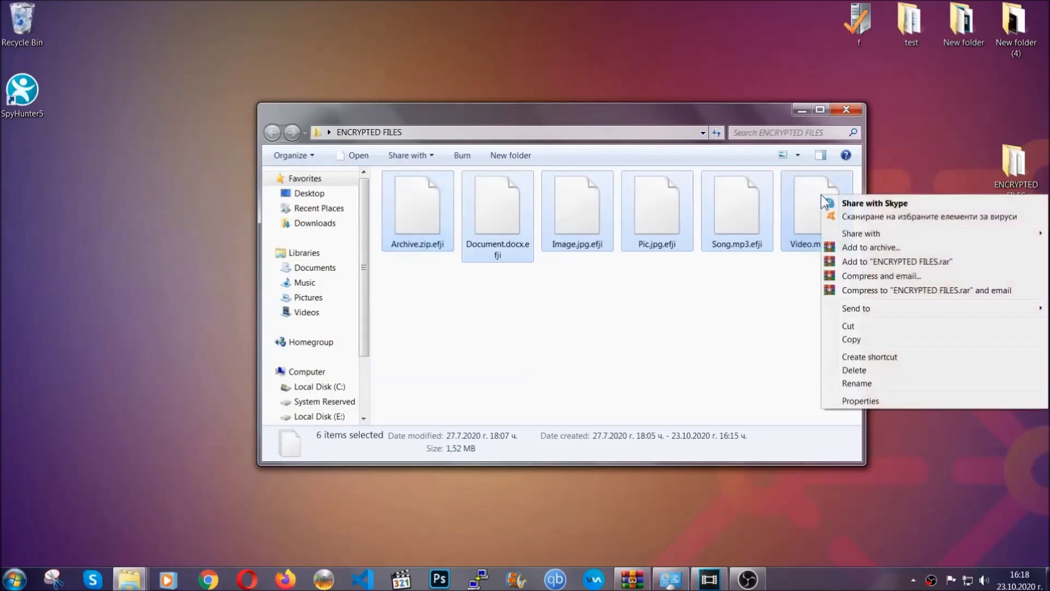
{"action": "left_click", "coordinate": [852, 341]}
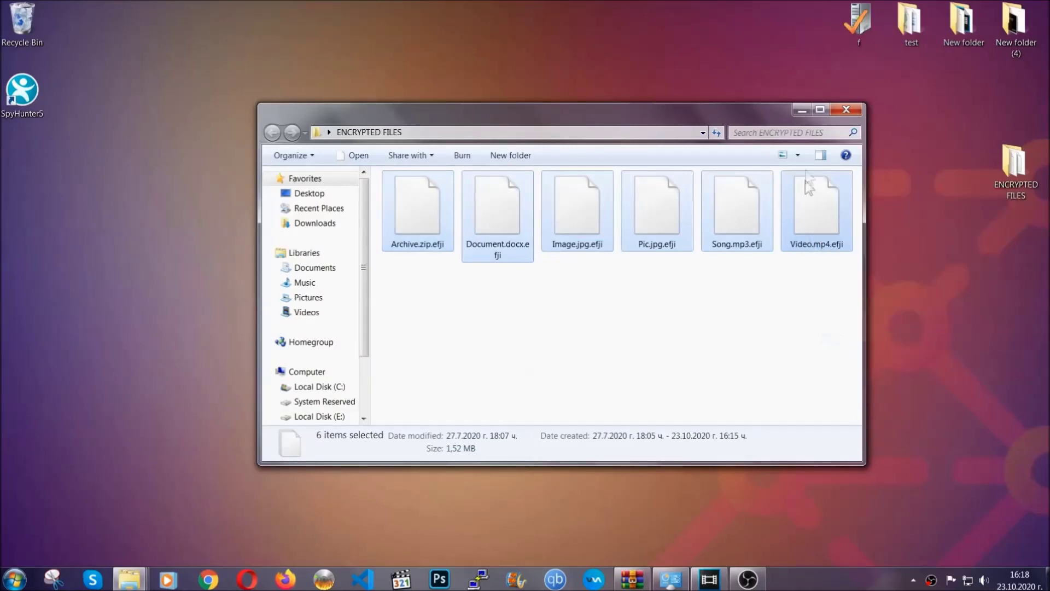
{"action": "left_click", "coordinate": [803, 110]}
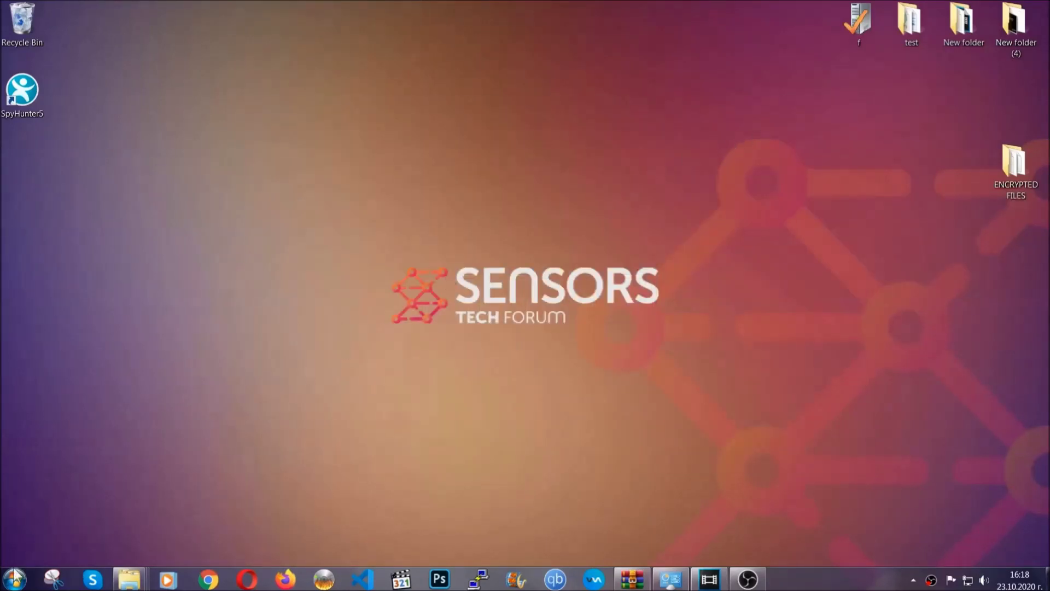
Step: Paste the six copied files onto FLASH DRIVE (H:) and close its window
{"action": "left_click", "coordinate": [13, 579]}
{"action": "left_click", "coordinate": [198, 408]}
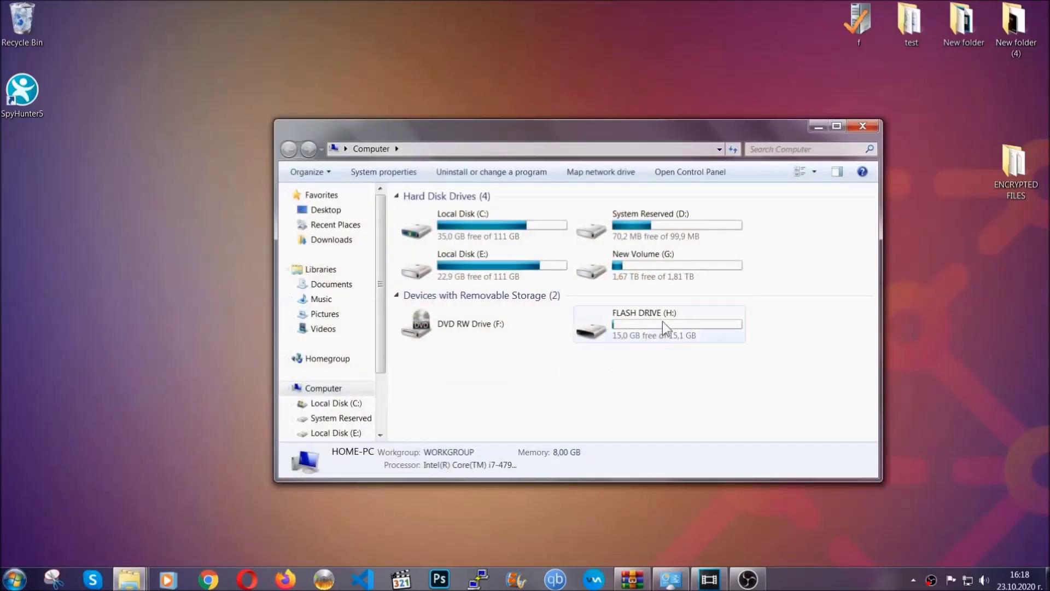
{"action": "double_click", "coordinate": [662, 321]}
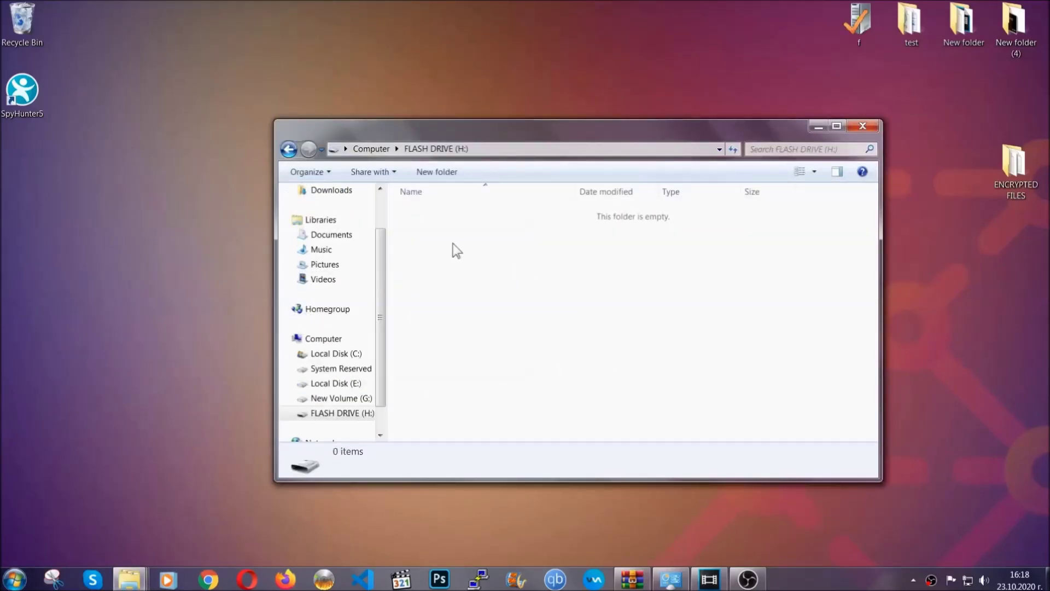
{"action": "right_click", "coordinate": [453, 244]}
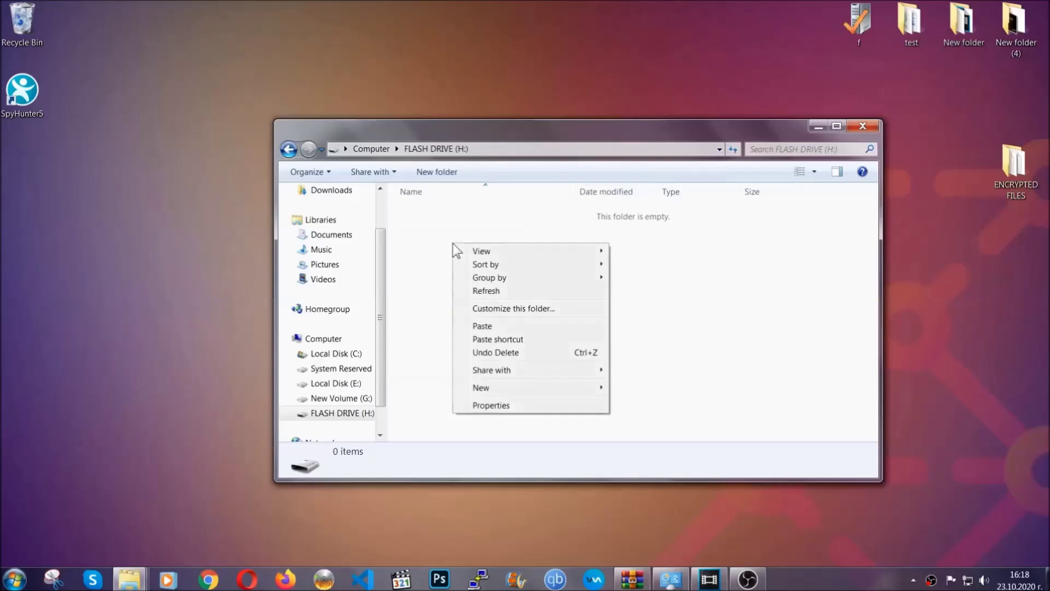
{"action": "left_click", "coordinate": [478, 326]}
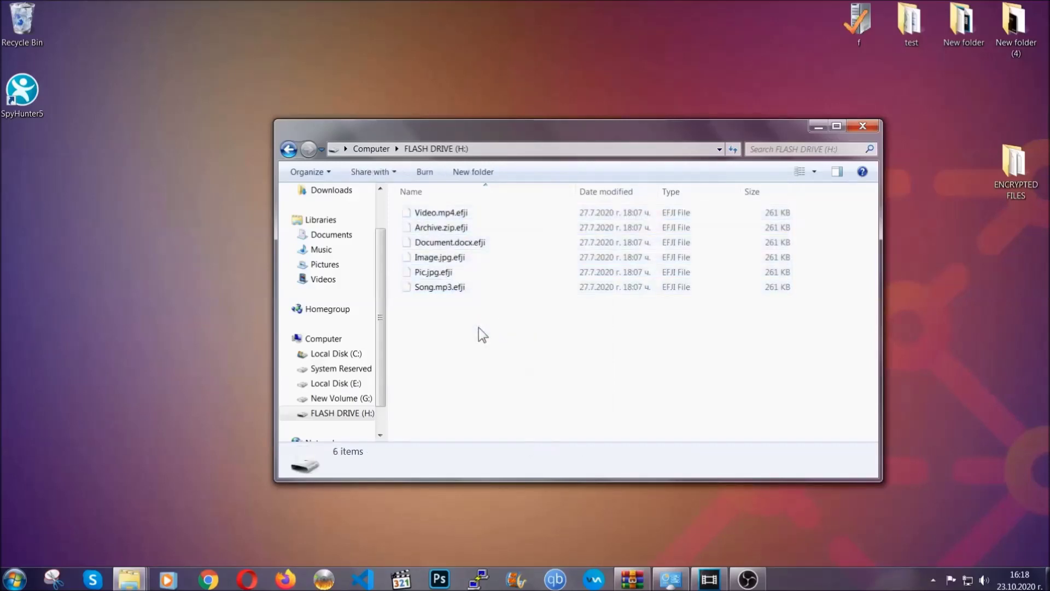
{"action": "left_click", "coordinate": [863, 126]}
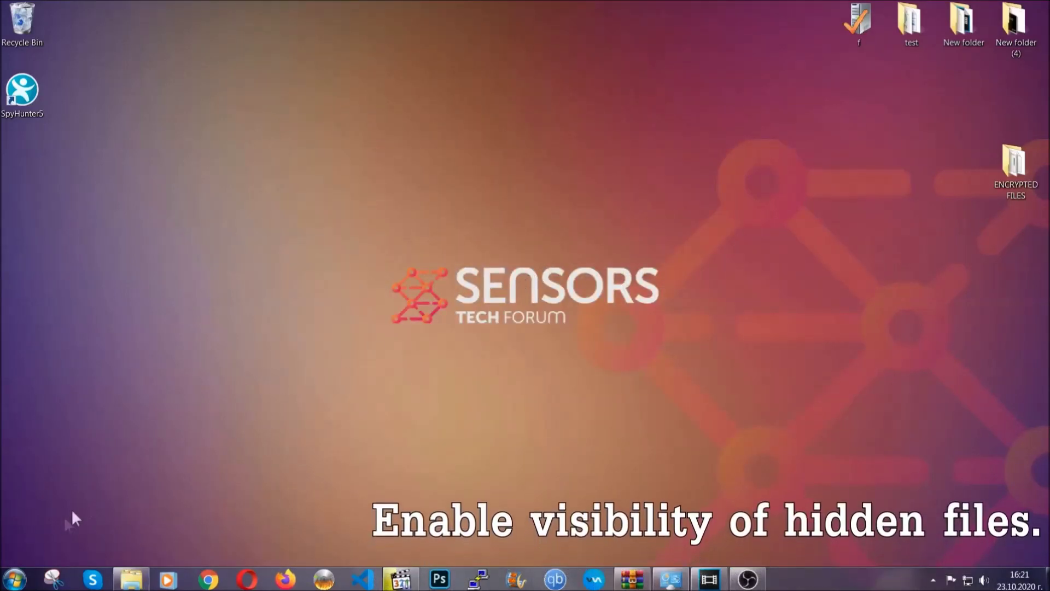
Step: Find 'show hidden files and folders' via Start search and enable Show hidden files, folders, and drives
{"action": "left_click", "coordinate": [14, 579]}
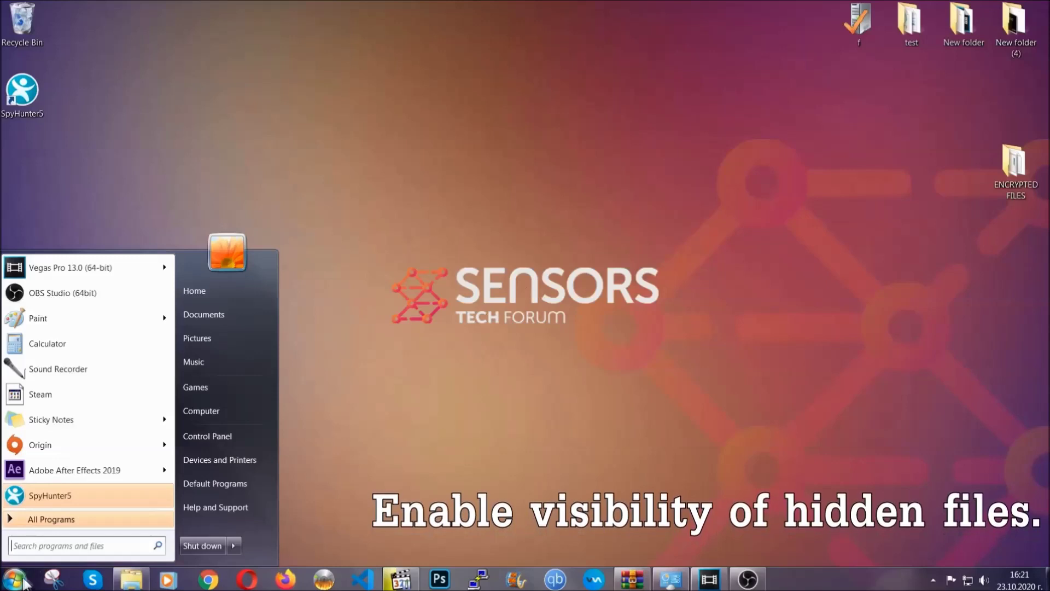
{"action": "left_click", "coordinate": [45, 533]}
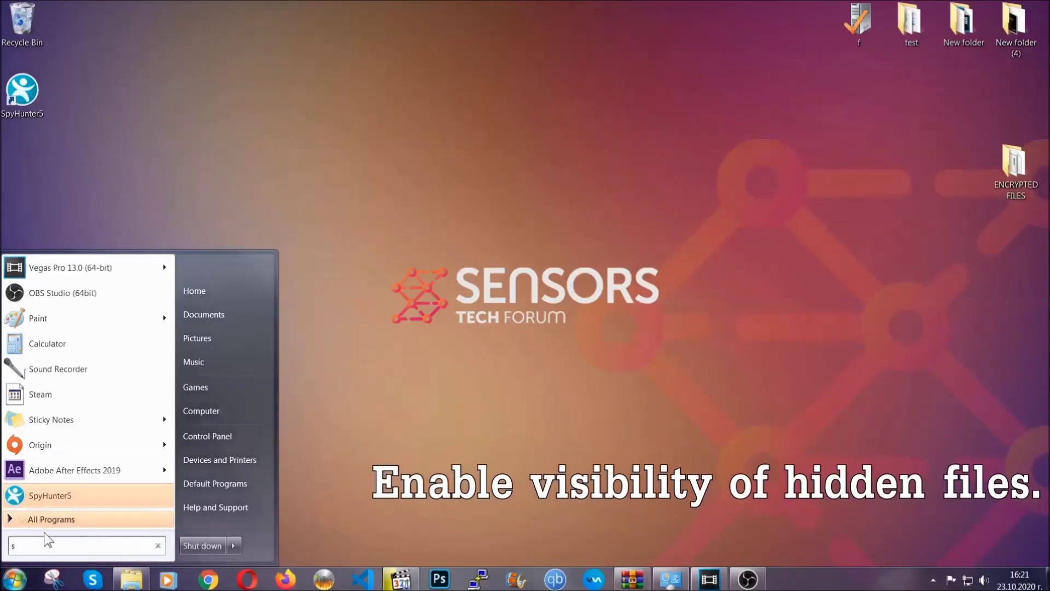
{"action": "type", "text": "showh"}
{"action": "key", "text": "BackSpace"}
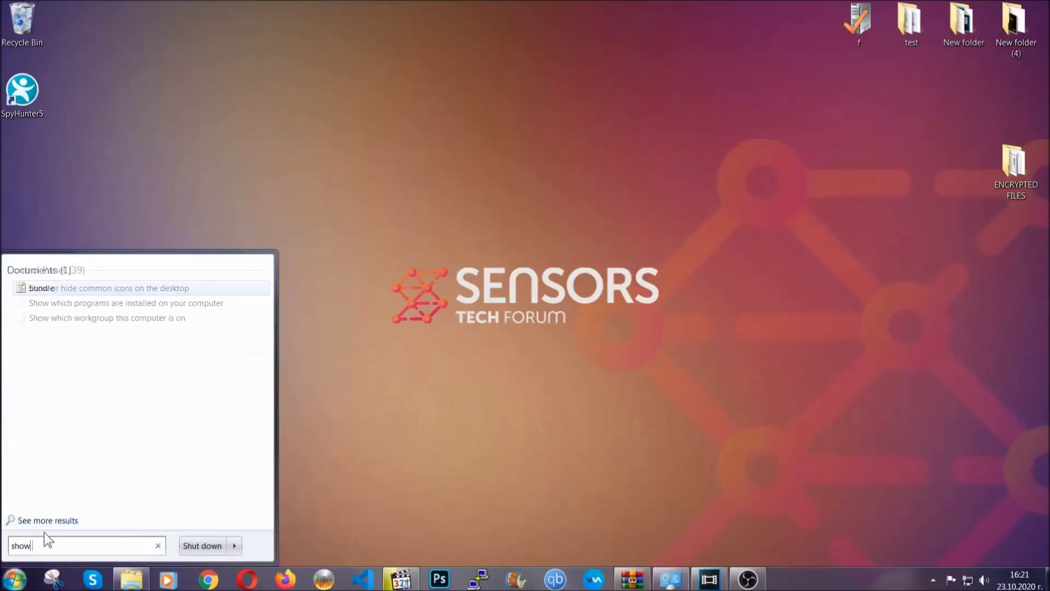
{"action": "type", "text": "hidden files and folders"}
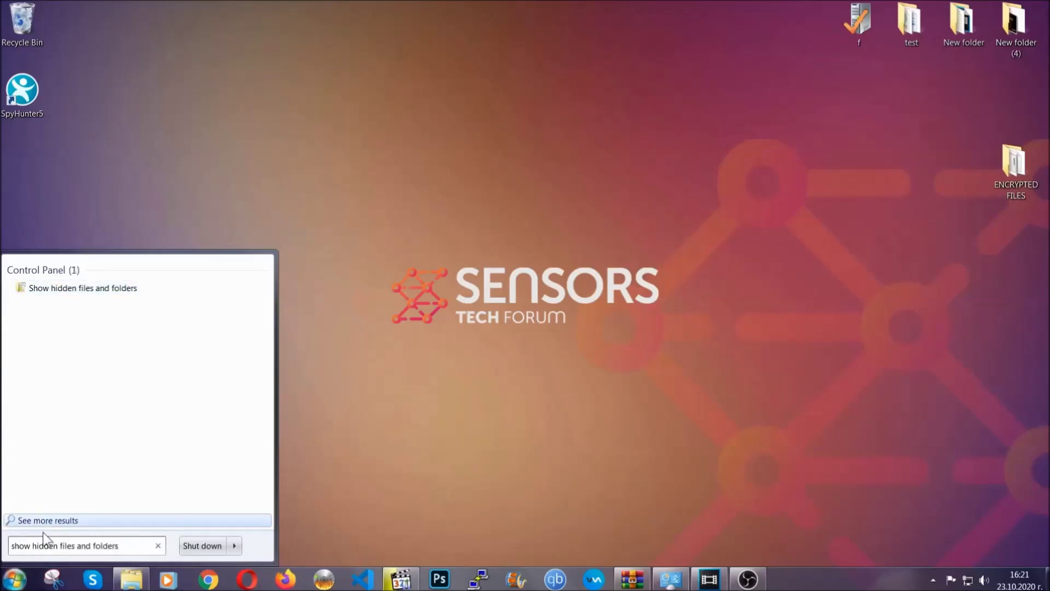
{"action": "left_click", "coordinate": [125, 290]}
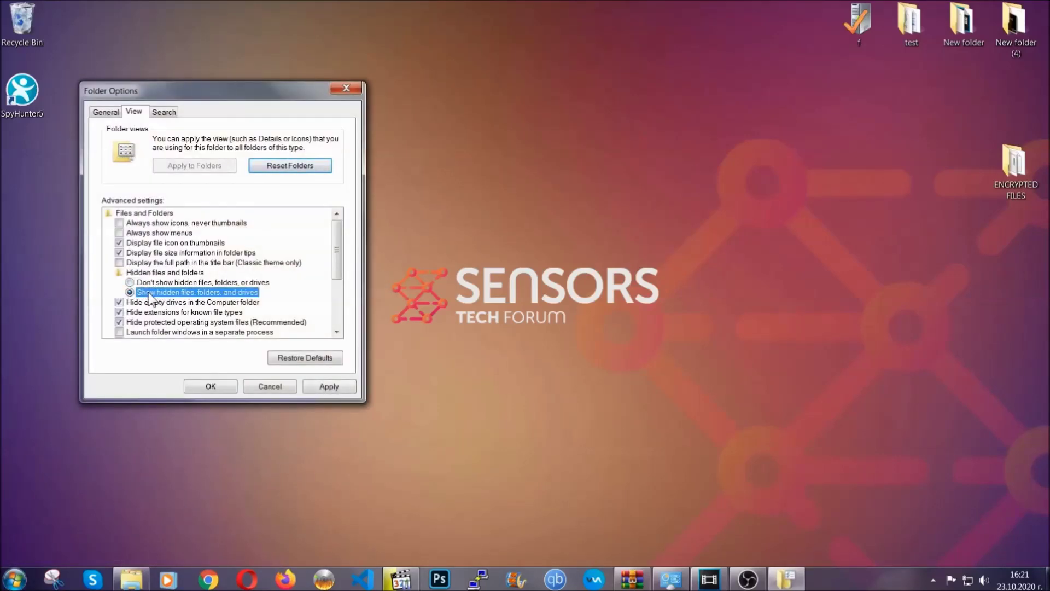
{"action": "left_click", "coordinate": [325, 388]}
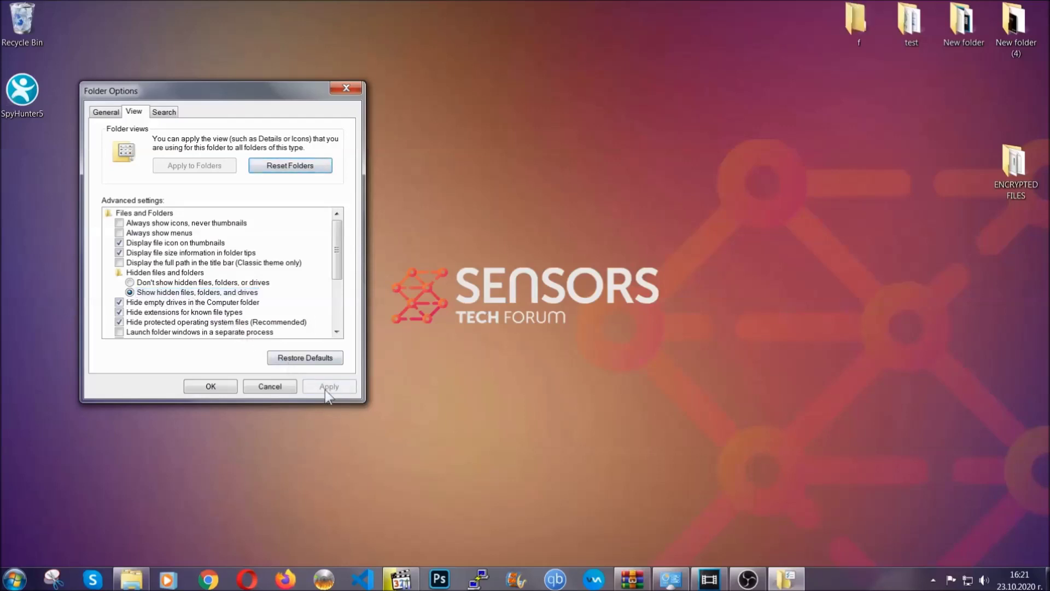
{"action": "left_click", "coordinate": [210, 386]}
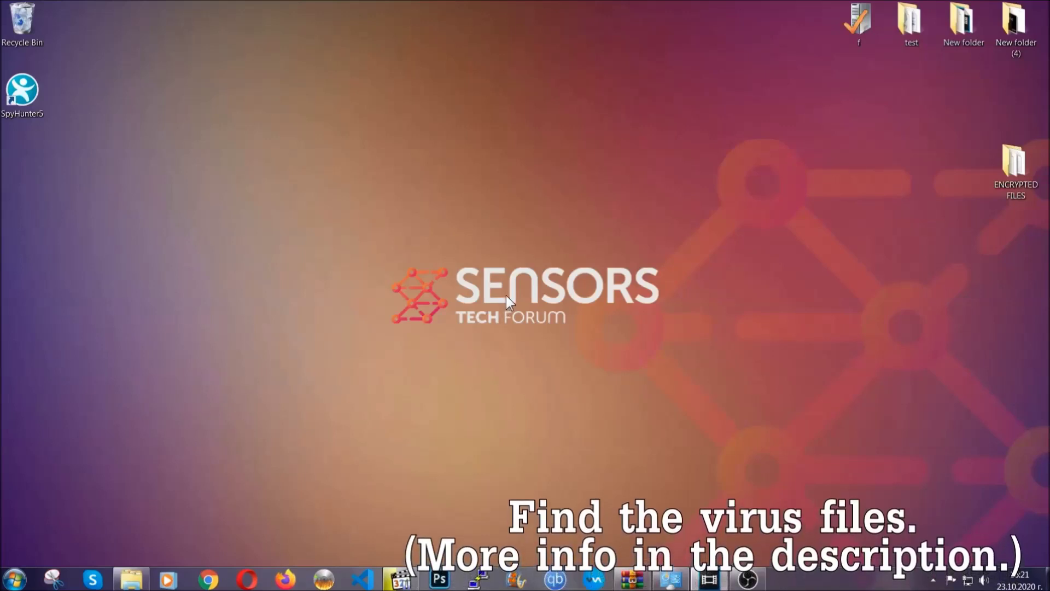
Step: Search Computer for 'fileextension:exe Example Vir' and select the EXAMPLE VIRUS NAME result
{"action": "left_click", "coordinate": [15, 578]}
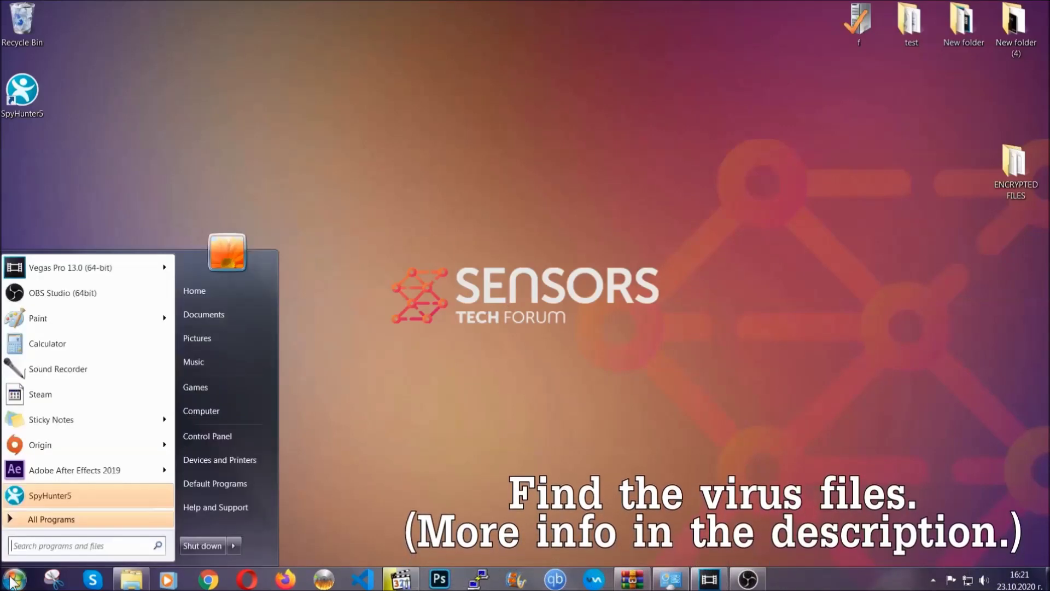
{"action": "left_click", "coordinate": [216, 411]}
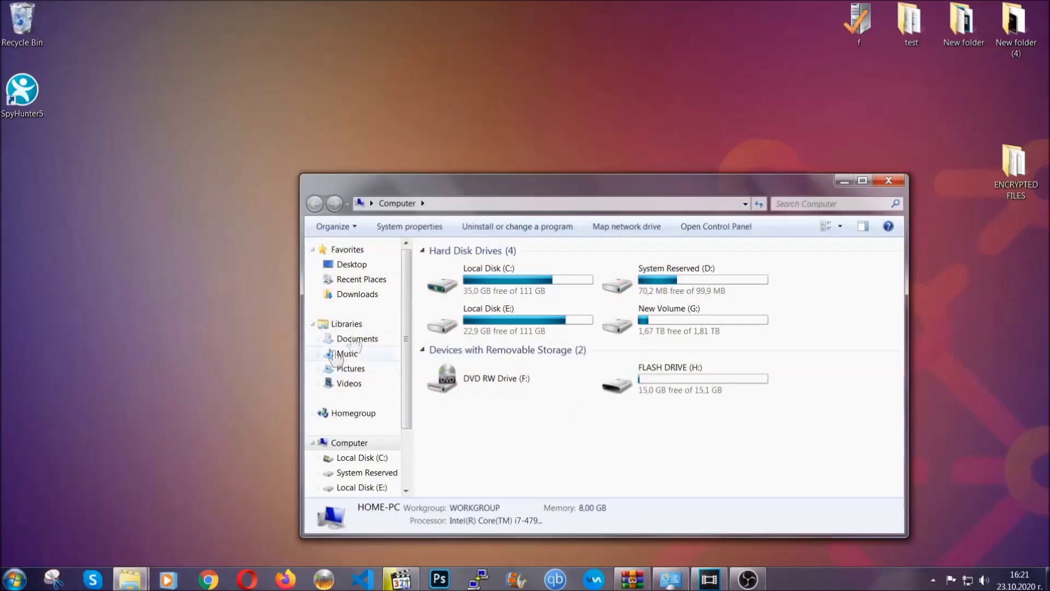
{"action": "left_click_drag", "start_coordinate": [570, 191], "coordinate": [502, 145]}
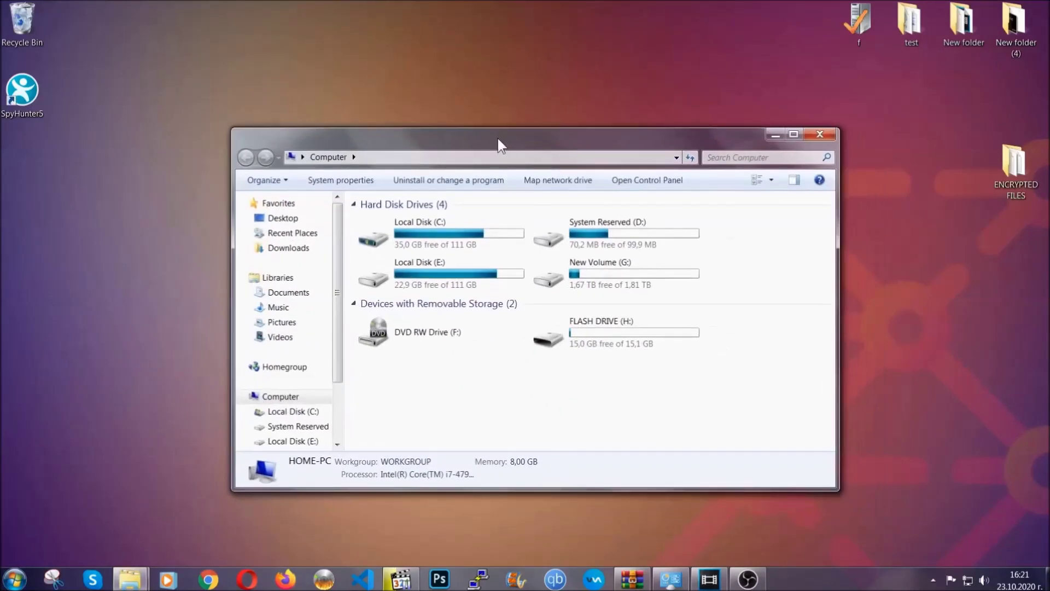
{"action": "left_click", "coordinate": [714, 157]}
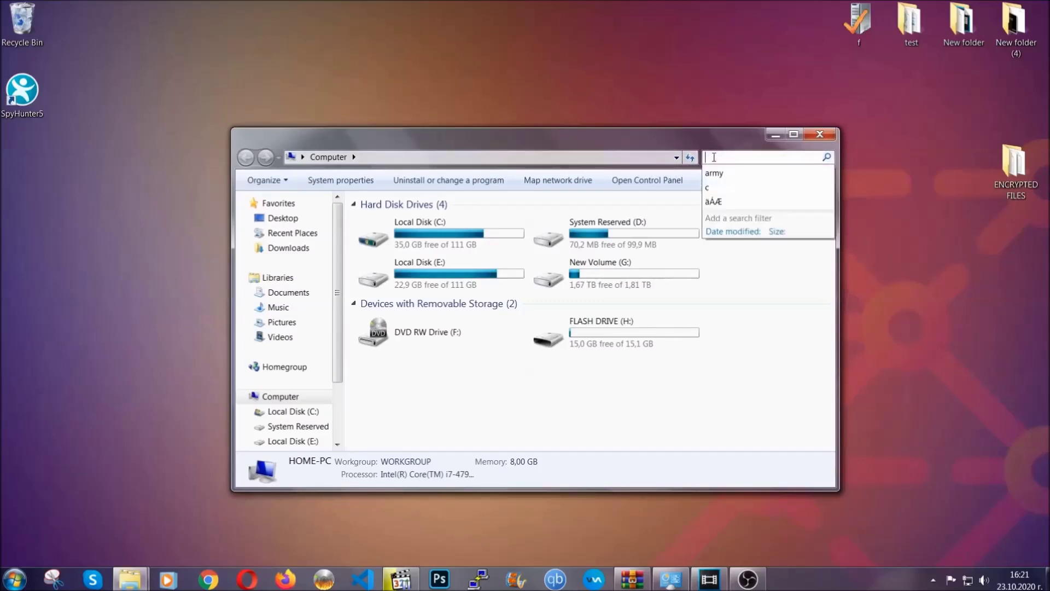
{"action": "type", "text": "file"}
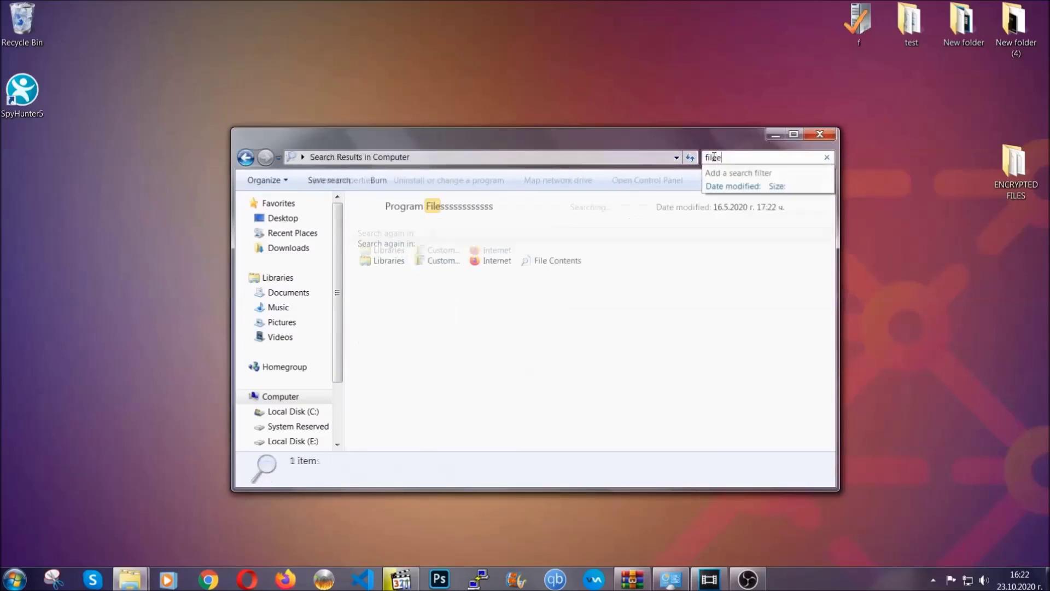
{"action": "type", "text": "extension:exe "}
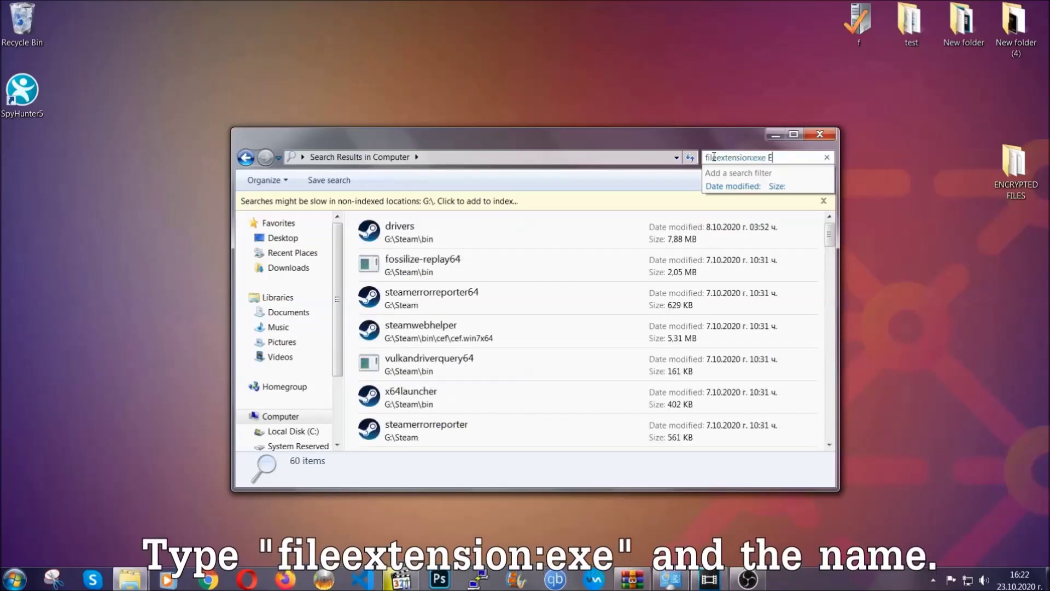
{"action": "type", "text": "Example Virus Name"}
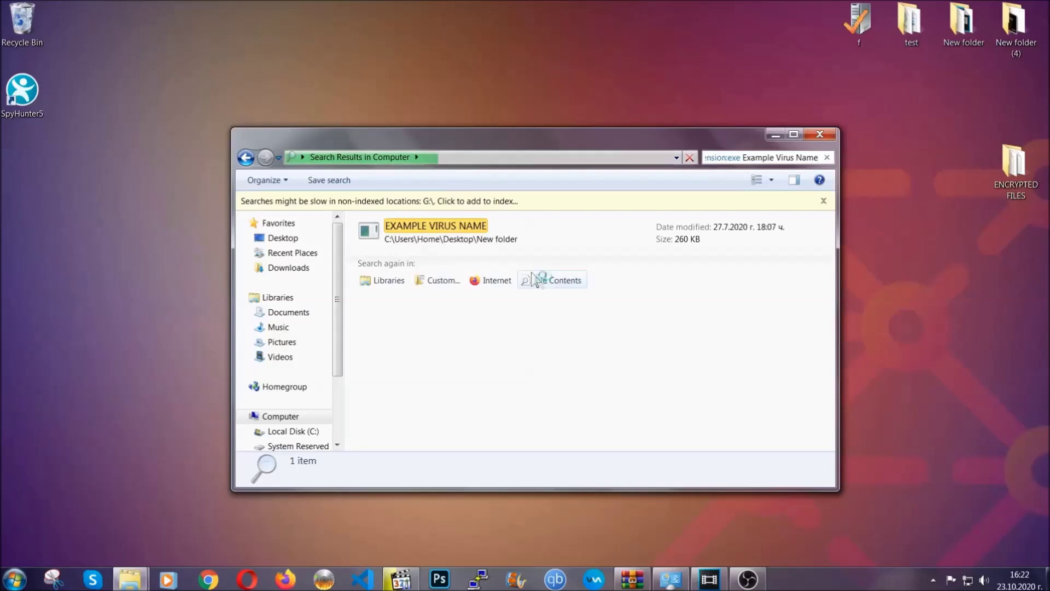
{"action": "left_click", "coordinate": [458, 221]}
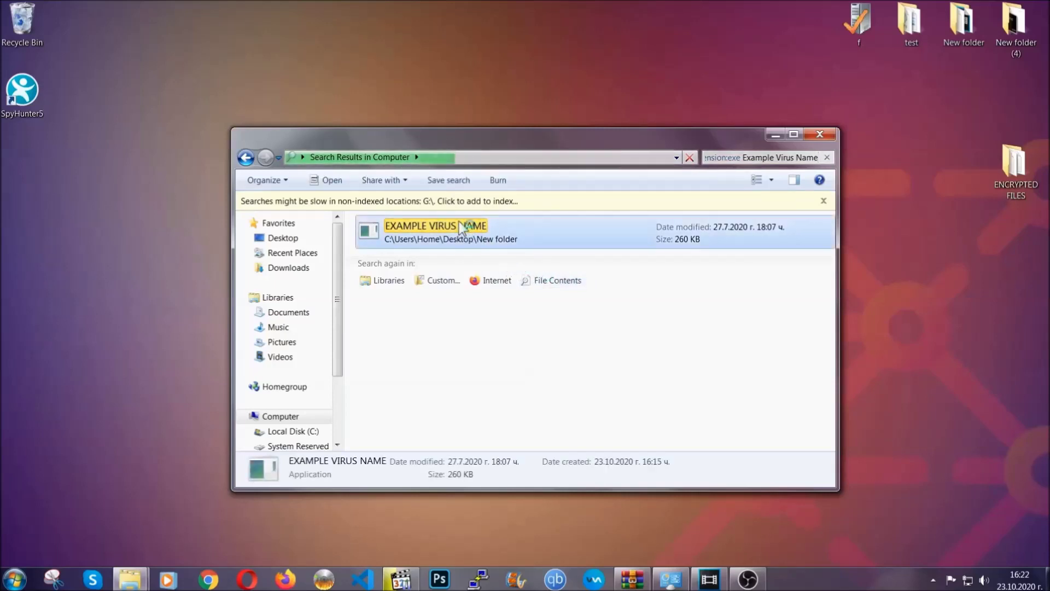
Step: Delete the EXAMPLE VIRUS NAME file, confirm with Yes, and close the search window
{"action": "right_click", "coordinate": [460, 224]}
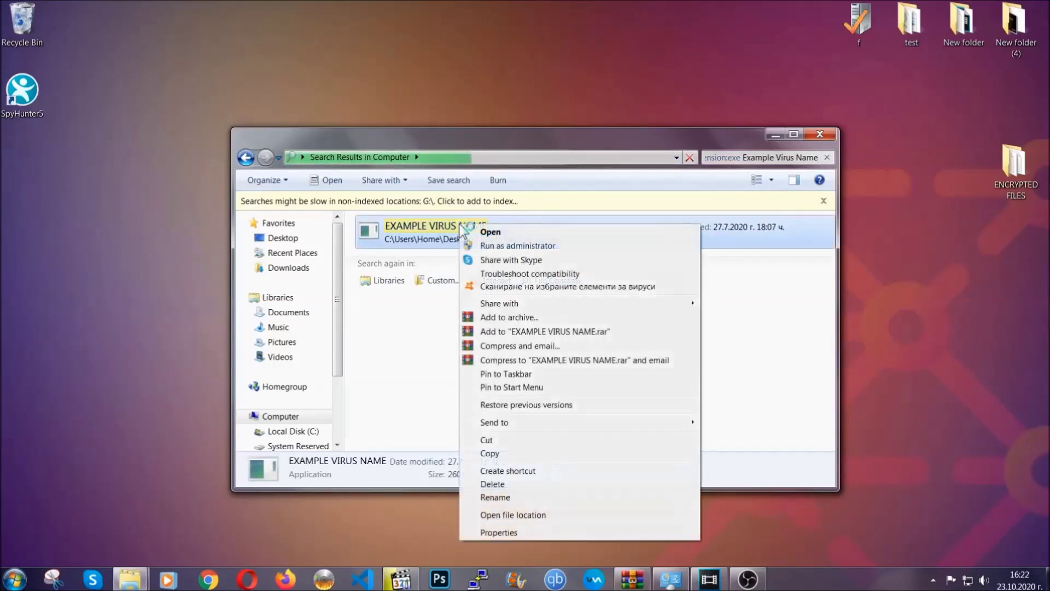
{"action": "left_click", "coordinate": [507, 483]}
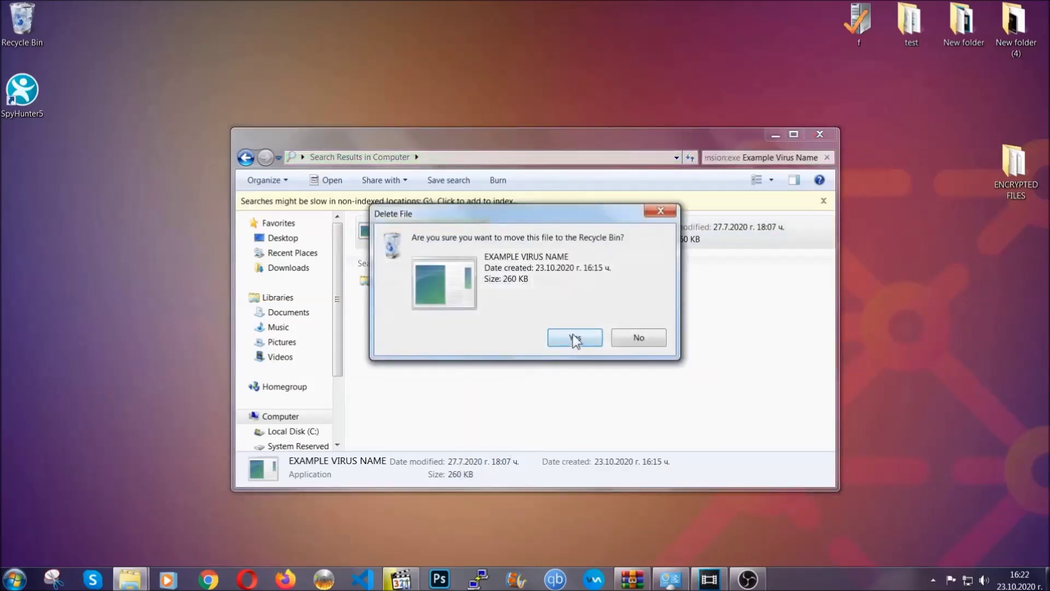
{"action": "left_click", "coordinate": [572, 335]}
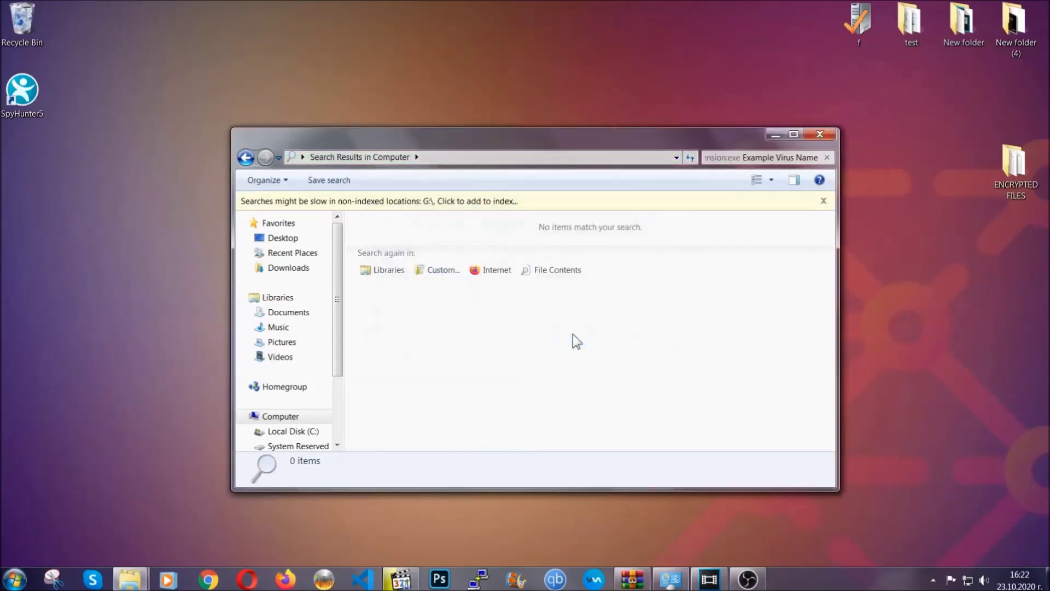
{"action": "left_click", "coordinate": [821, 134]}
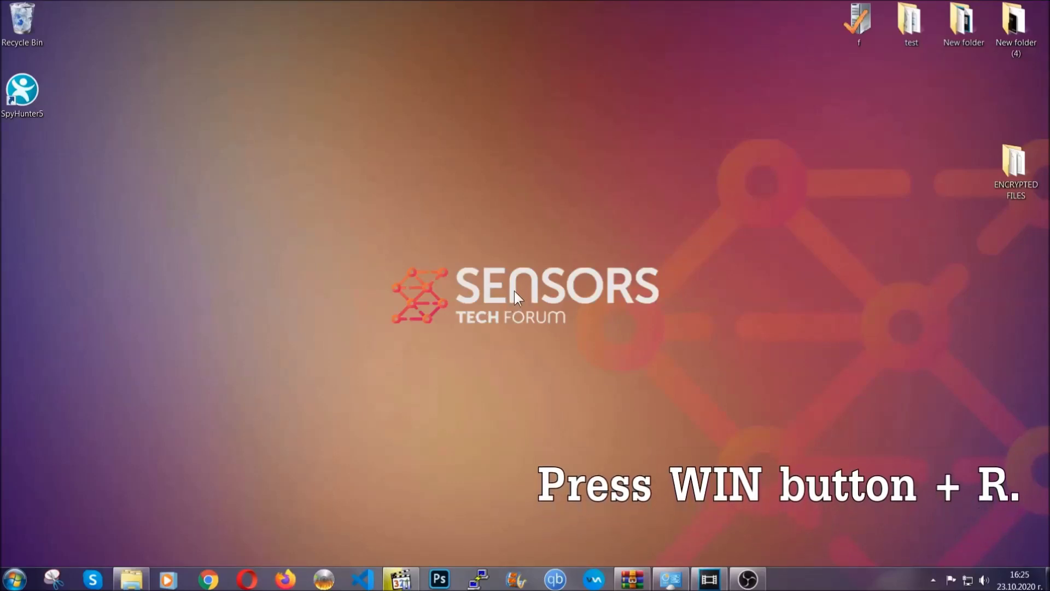
Step: Run REGEDIT from the Run dialog in place of the previous cmd entry
{"action": "key", "text": "super+r"}
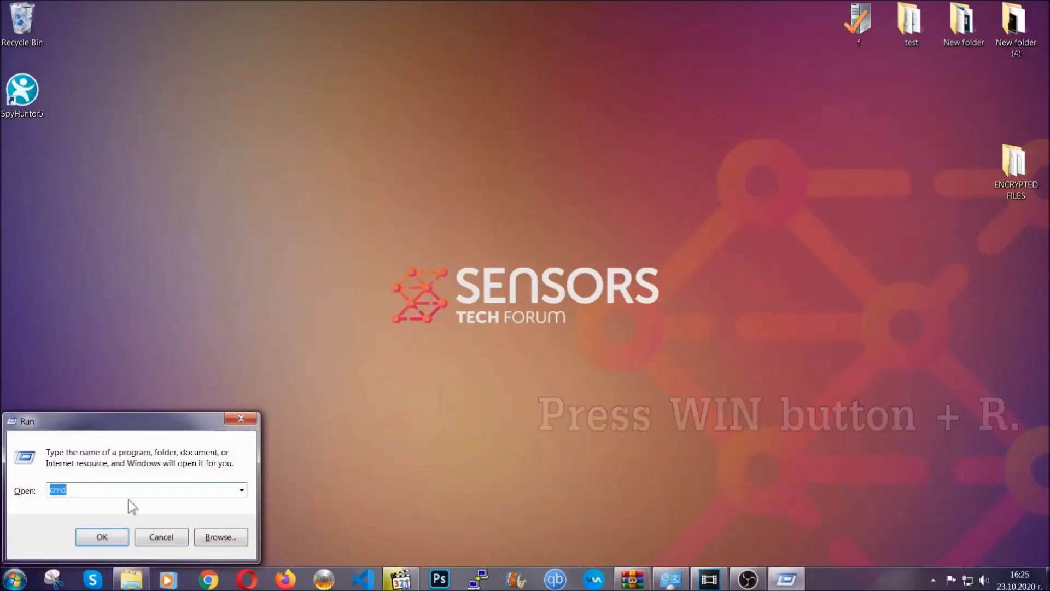
{"action": "left_click", "coordinate": [99, 497]}
{"action": "double_click", "coordinate": [99, 498]}
{"action": "type", "text": "REGEDIT"}
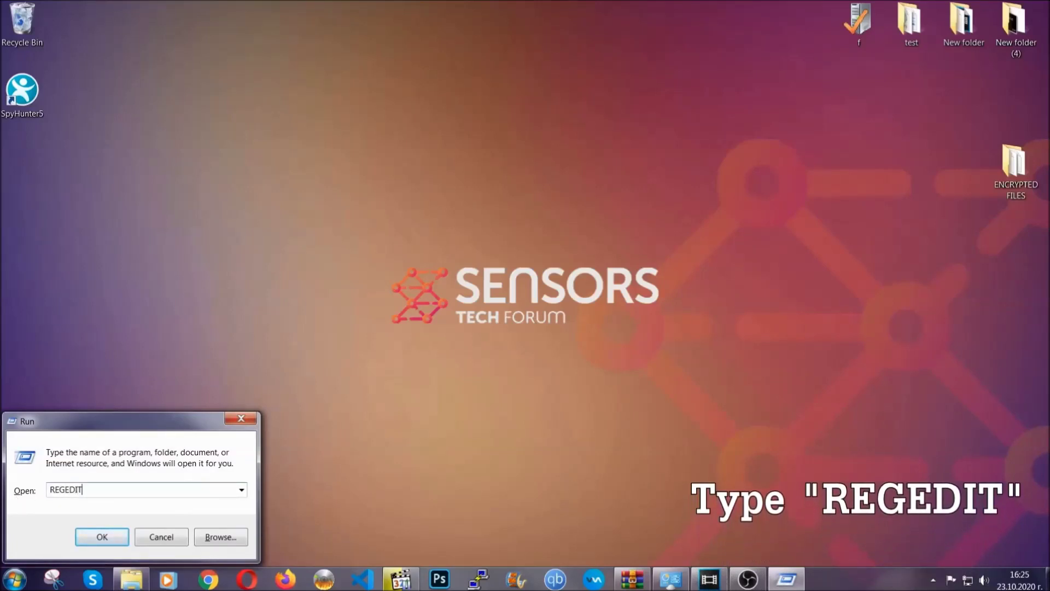
{"action": "left_click", "coordinate": [82, 539]}
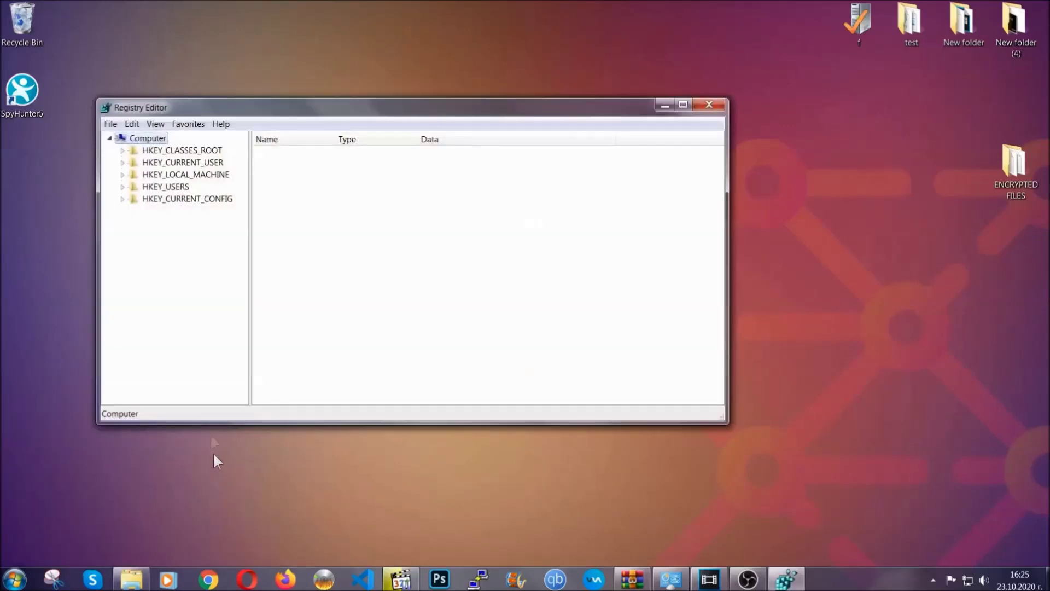
Step: Export the whole registry as BACKUP to the Desktop via File > Export
{"action": "left_click", "coordinate": [111, 125]}
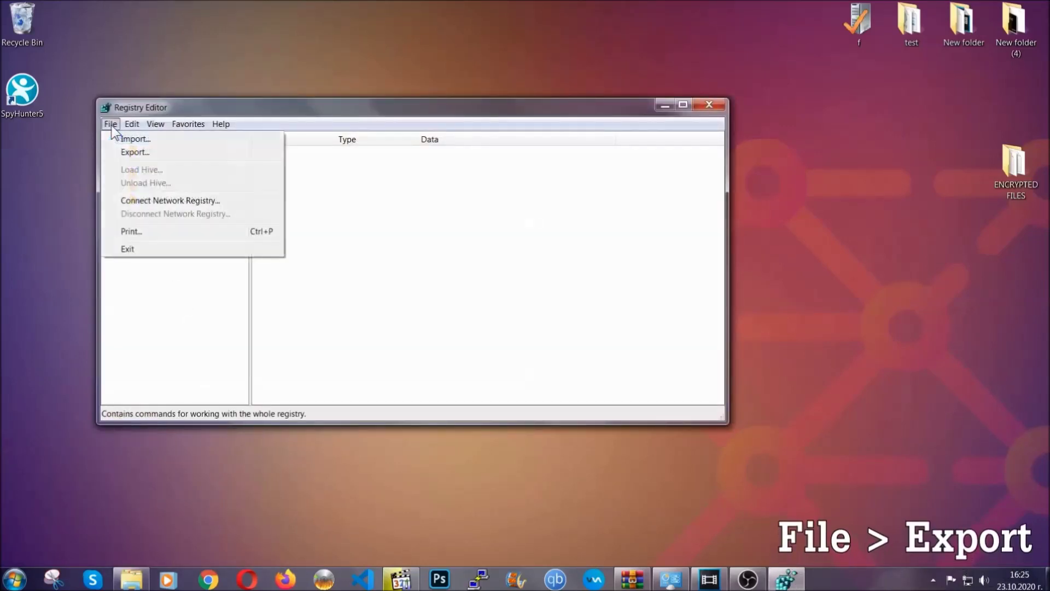
{"action": "left_click", "coordinate": [137, 151]}
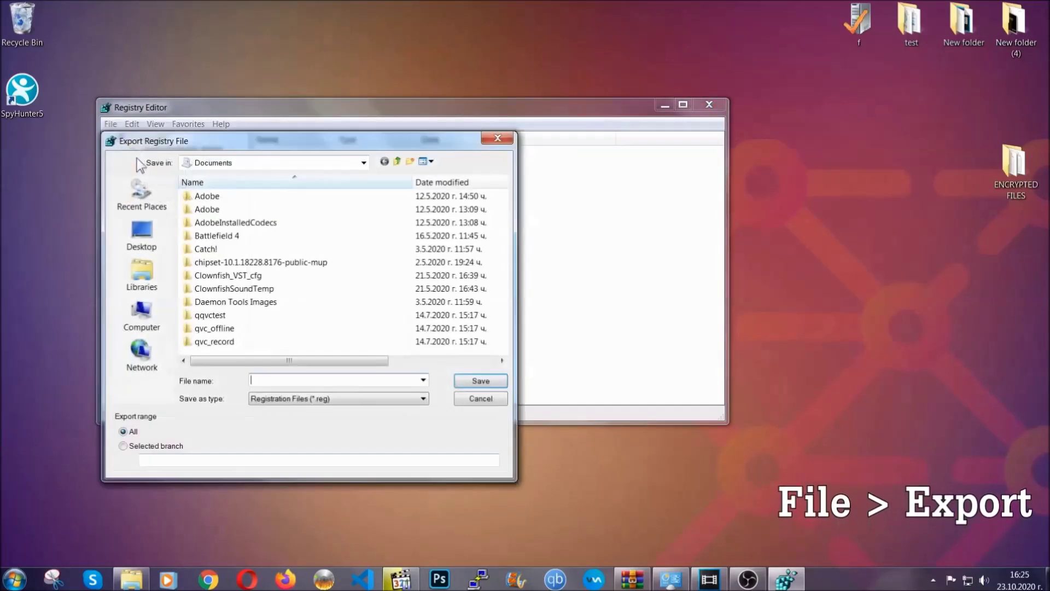
{"action": "left_click", "coordinate": [138, 233]}
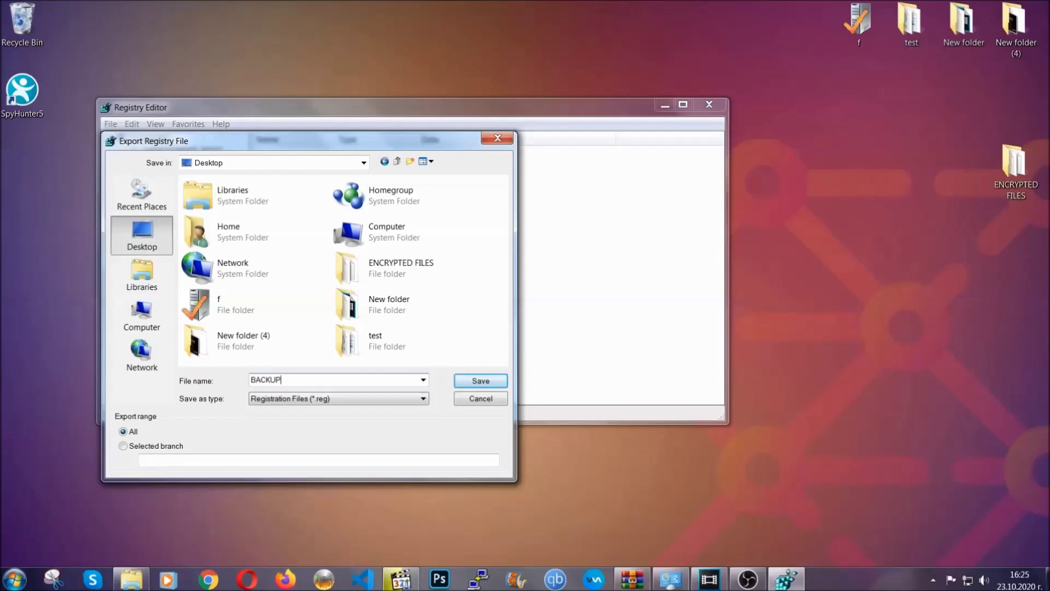
{"action": "left_click", "coordinate": [474, 382]}
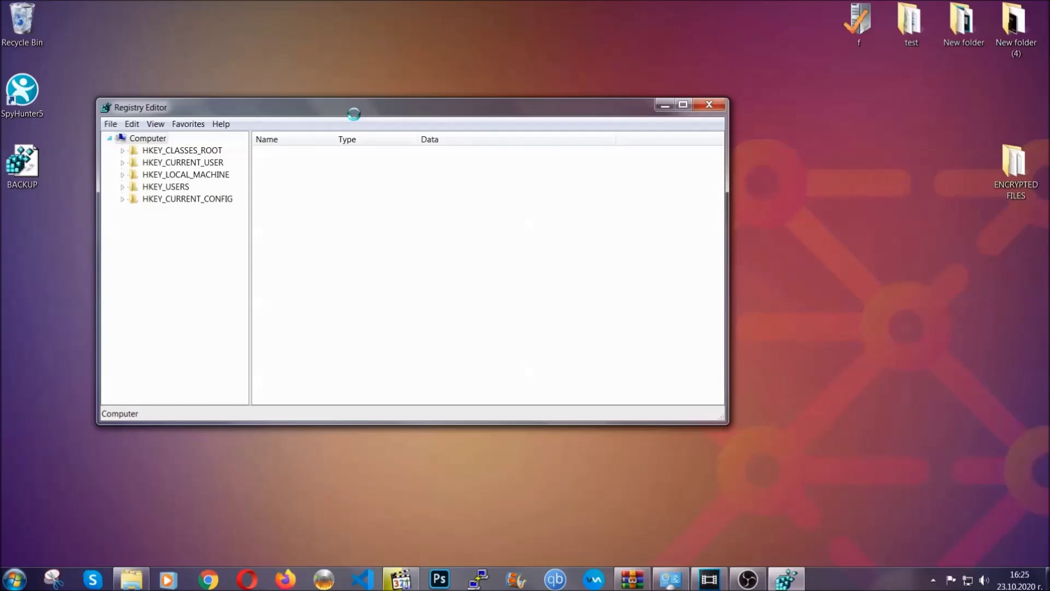
{"action": "left_click_drag", "start_coordinate": [353, 114], "coordinate": [458, 149]}
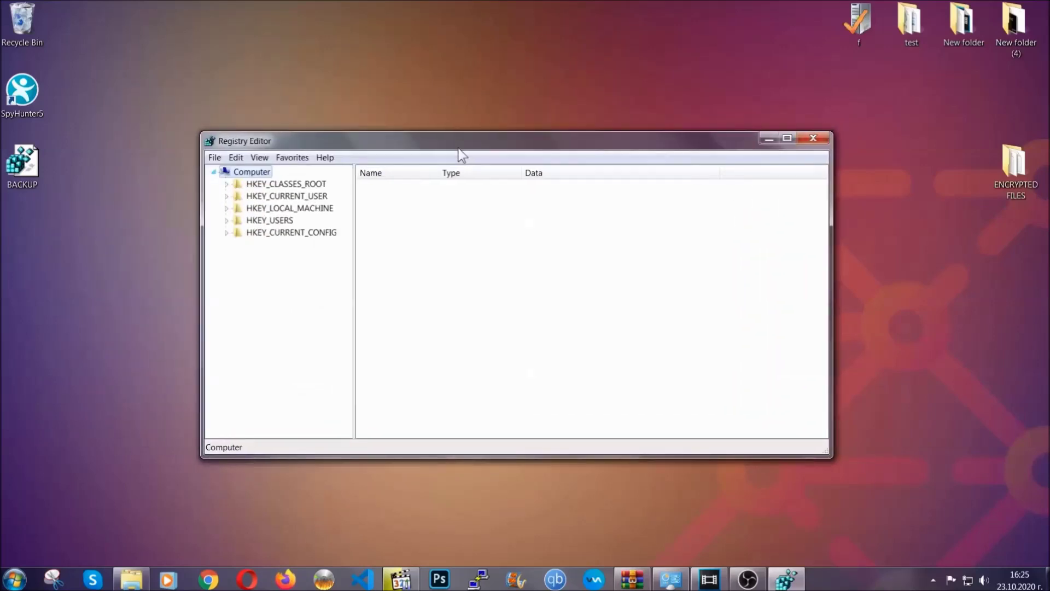
Step: Find RunOnce with Ctrl+F, then select the neighbouring Run key listing THE VIRUS
{"action": "left_click", "coordinate": [214, 159]}
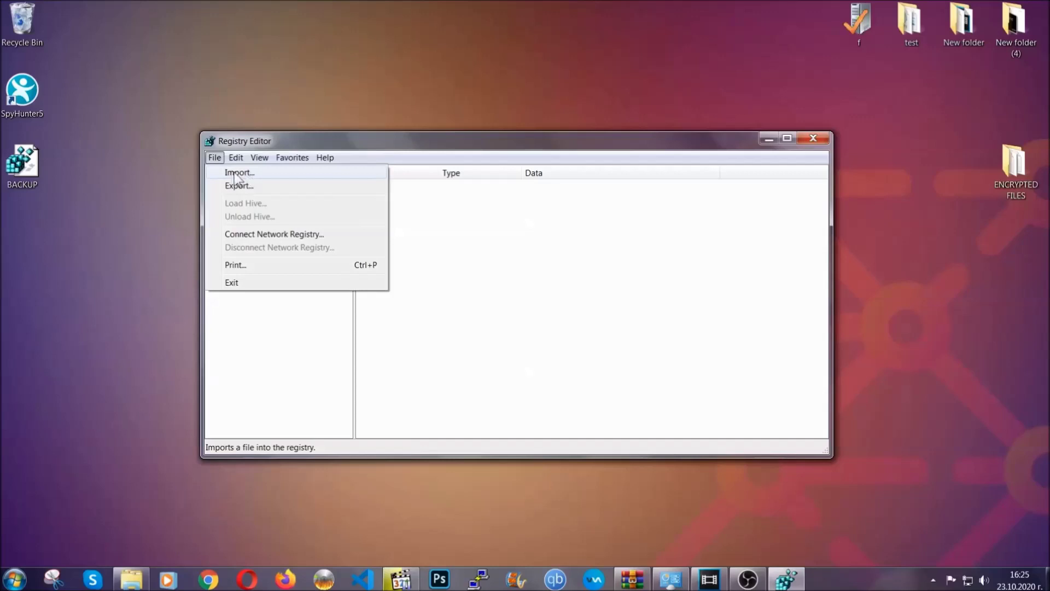
{"action": "left_click", "coordinate": [216, 159]}
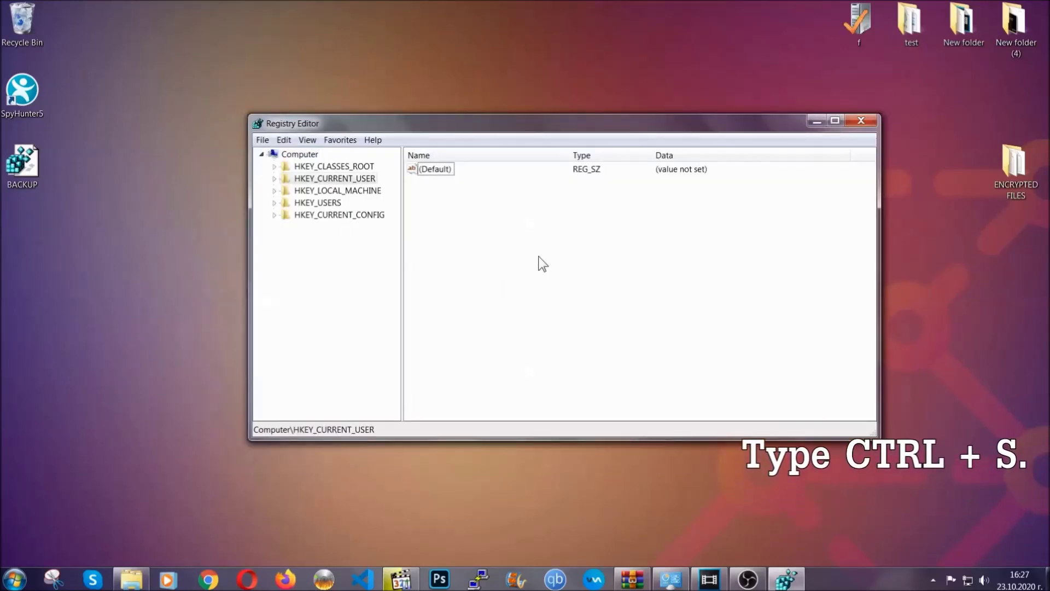
{"action": "key", "text": "ctrl+f"}
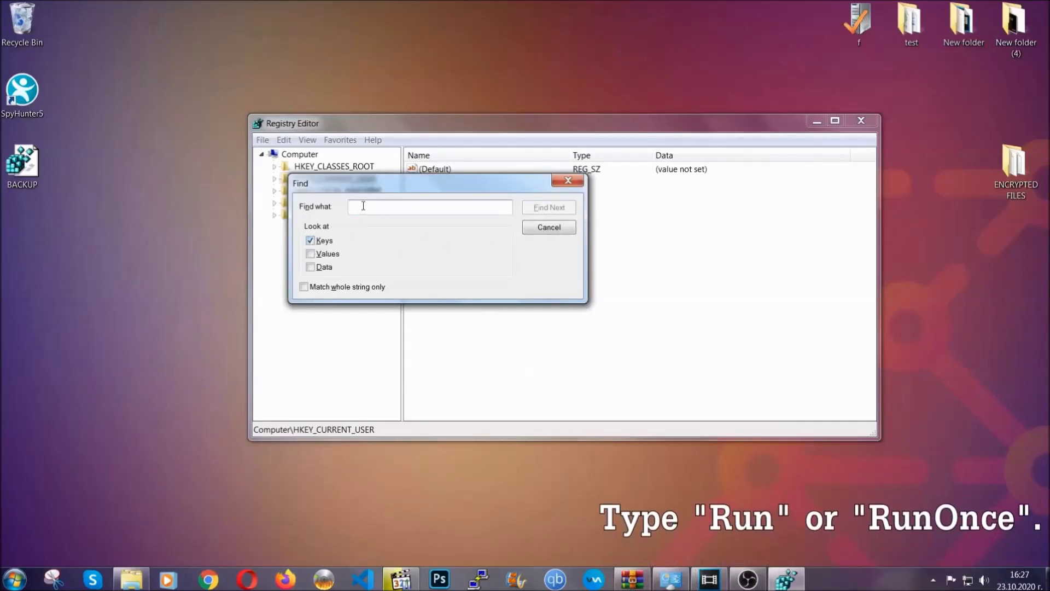
{"action": "type", "text": "RunO"}
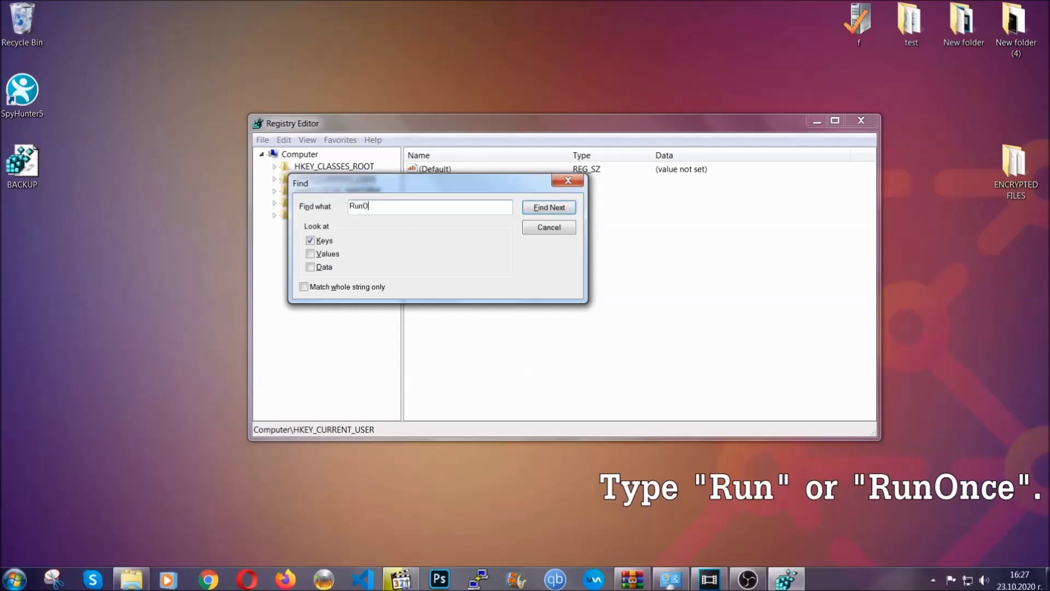
{"action": "type", "text": "nce"}
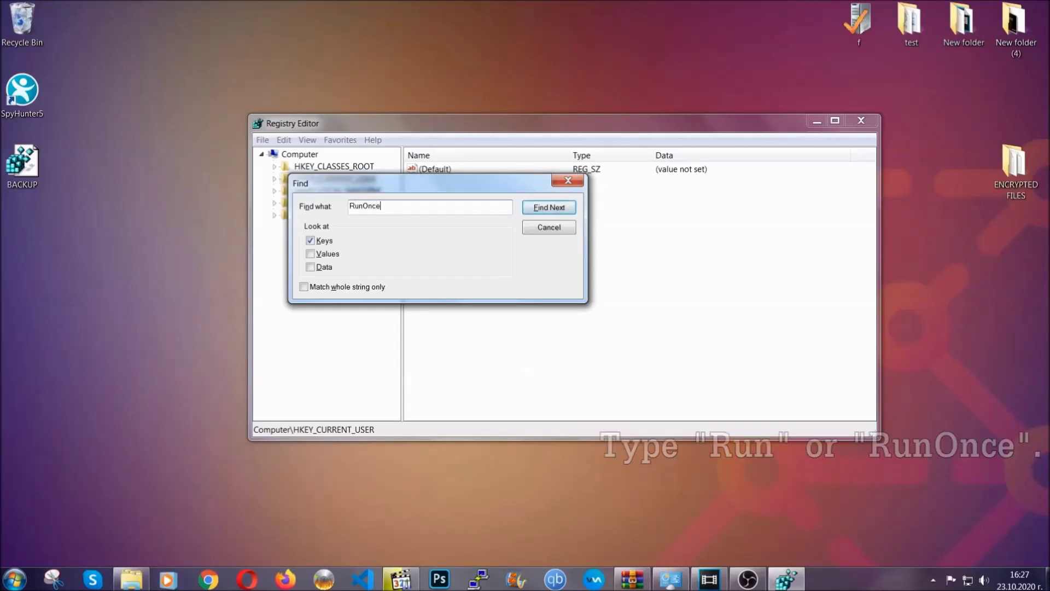
{"action": "left_click", "coordinate": [561, 209]}
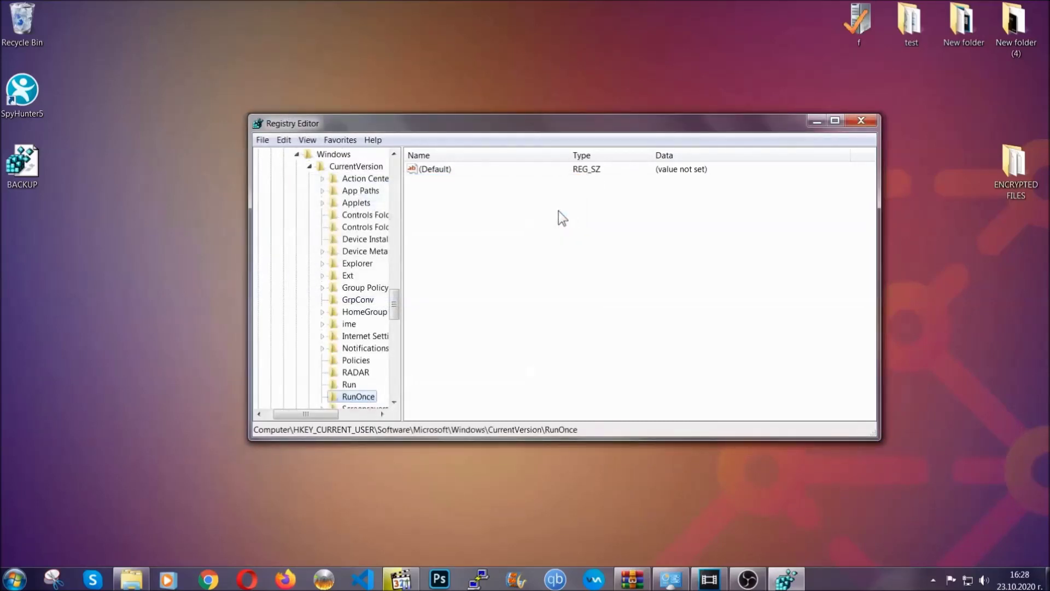
{"action": "left_click_drag", "start_coordinate": [399, 300], "coordinate": [395, 314]}
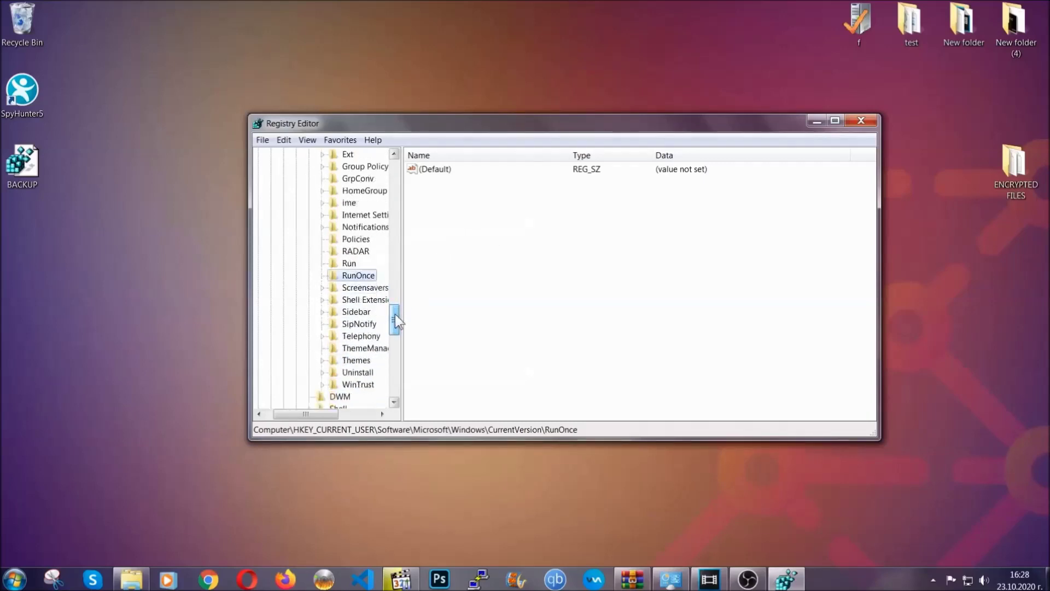
{"action": "left_click", "coordinate": [349, 263]}
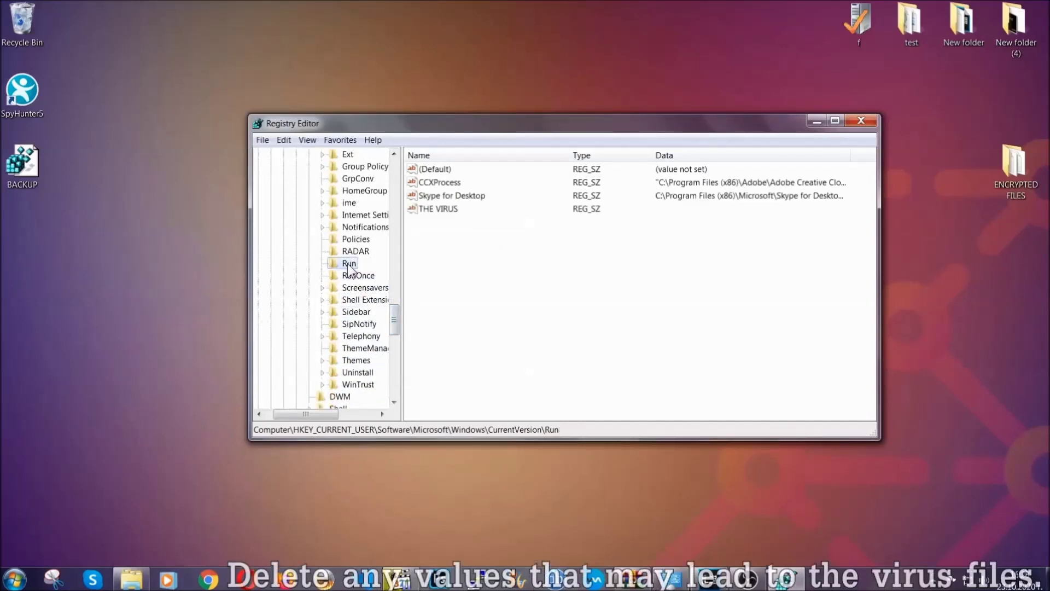
Step: Delete THE VIRUS startup value from the Run key and confirm the permanent deletion
{"action": "left_click", "coordinate": [431, 210]}
{"action": "right_click", "coordinate": [431, 210]}
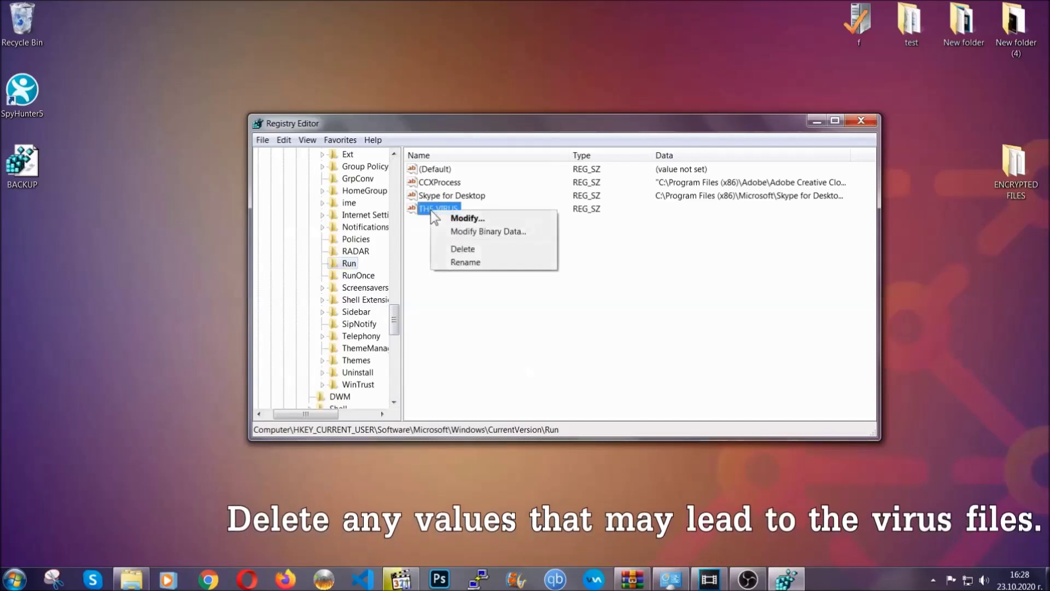
{"action": "left_click", "coordinate": [453, 250]}
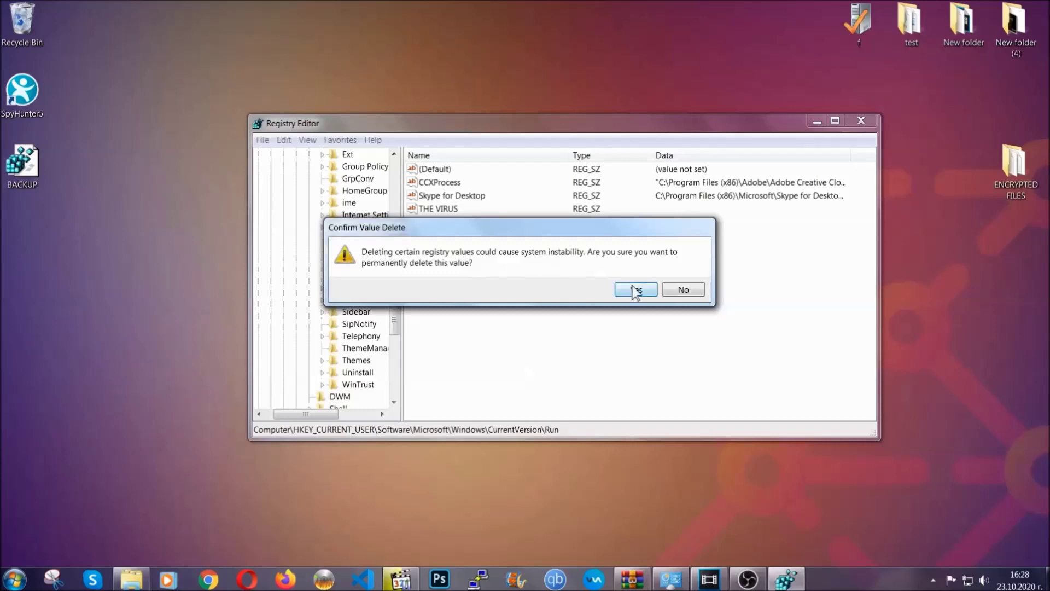
{"action": "left_click", "coordinate": [635, 290]}
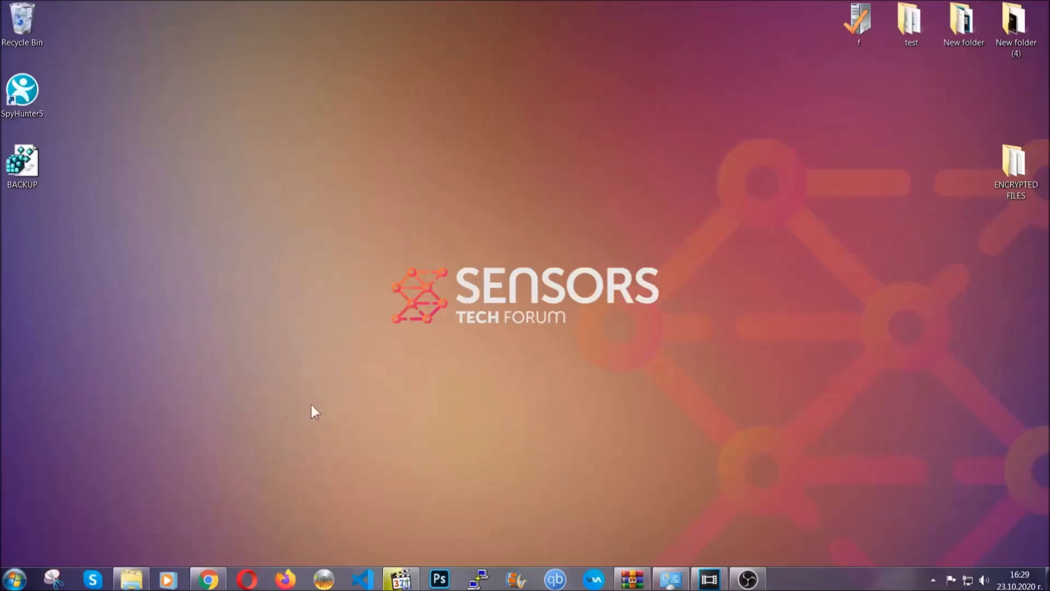
Step: In the SensorsTechForum recovery article in Chrome, expand 'Method 2 - Restore Data via Windows Backup'
{"action": "left_click", "coordinate": [208, 579]}
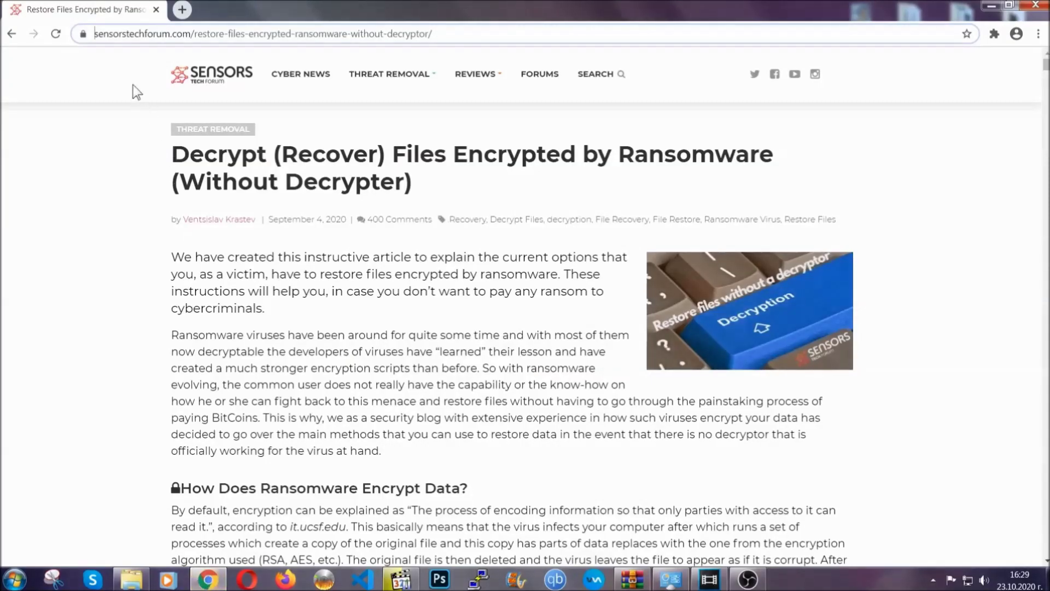
{"action": "left_click_drag", "start_coordinate": [95, 34], "coordinate": [473, 39]}
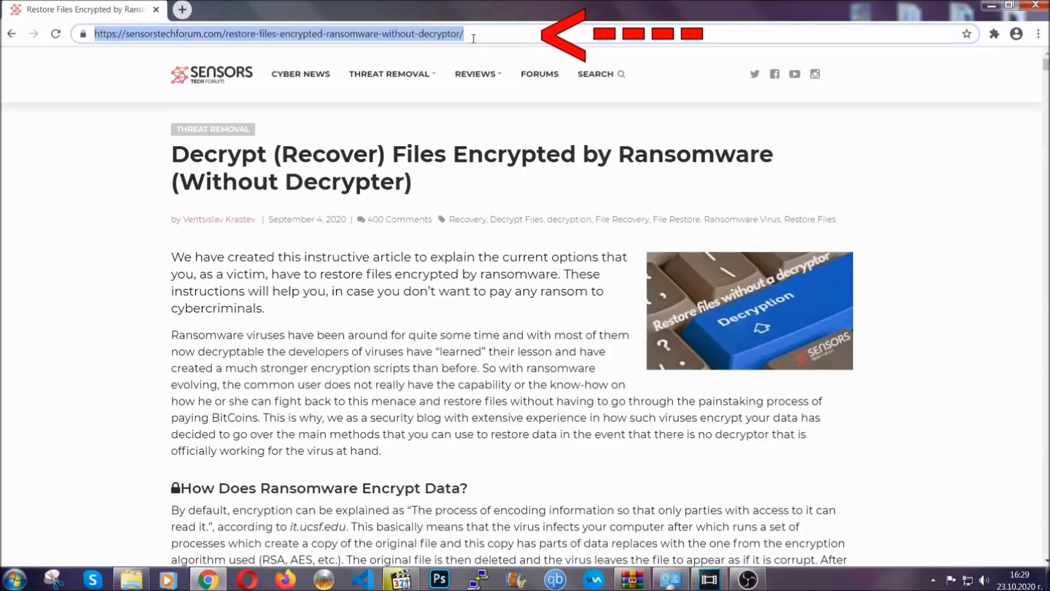
{"action": "mouse_move", "coordinate": [474, 106]}
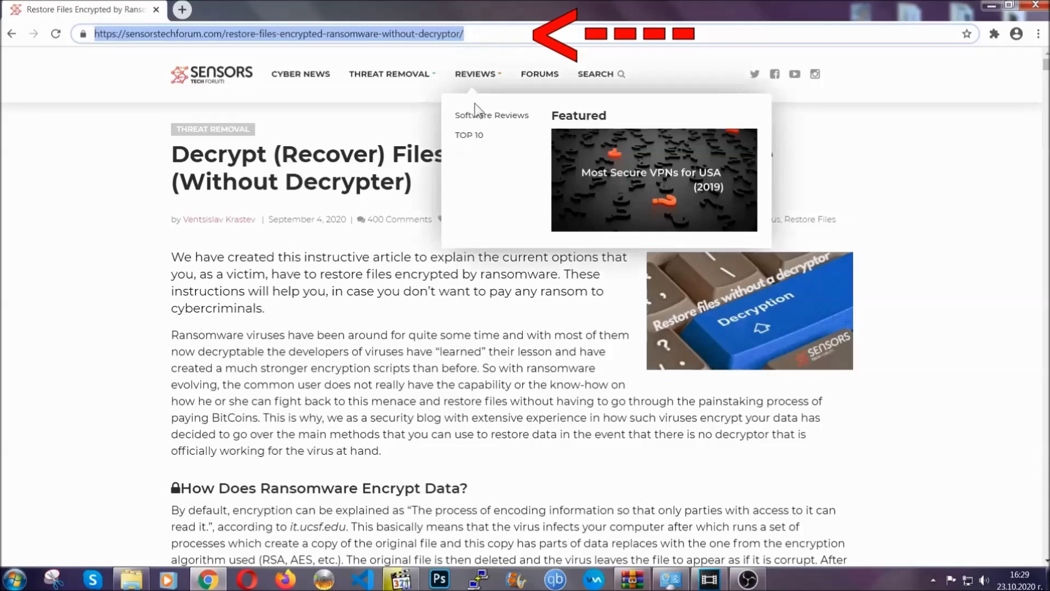
{"action": "scroll", "coordinate": [539, 298], "scroll_direction": "down", "scroll_amount": 5}
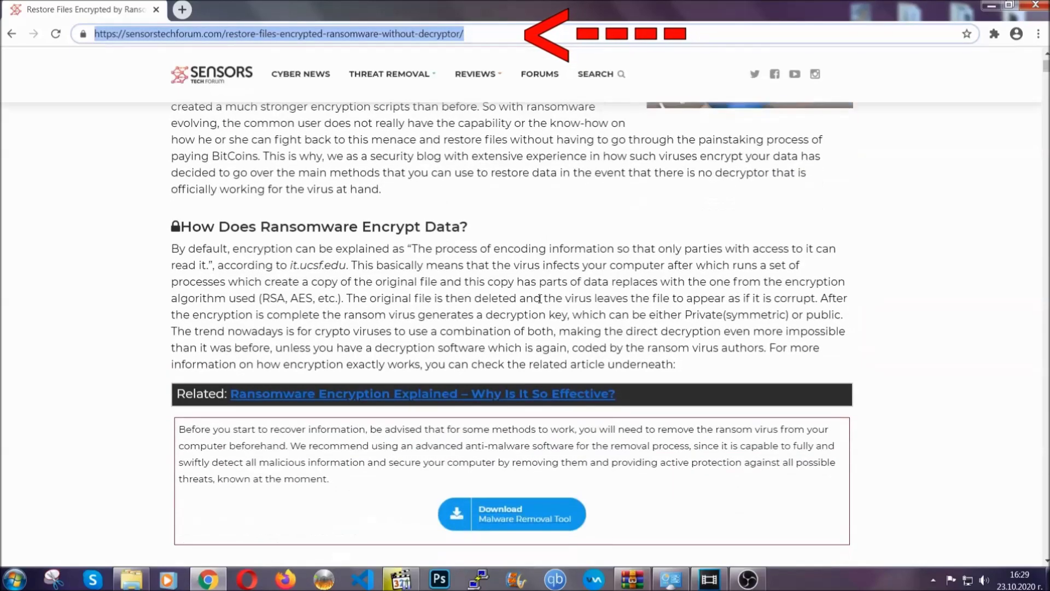
{"action": "scroll", "coordinate": [539, 298], "scroll_direction": "down", "scroll_amount": 6}
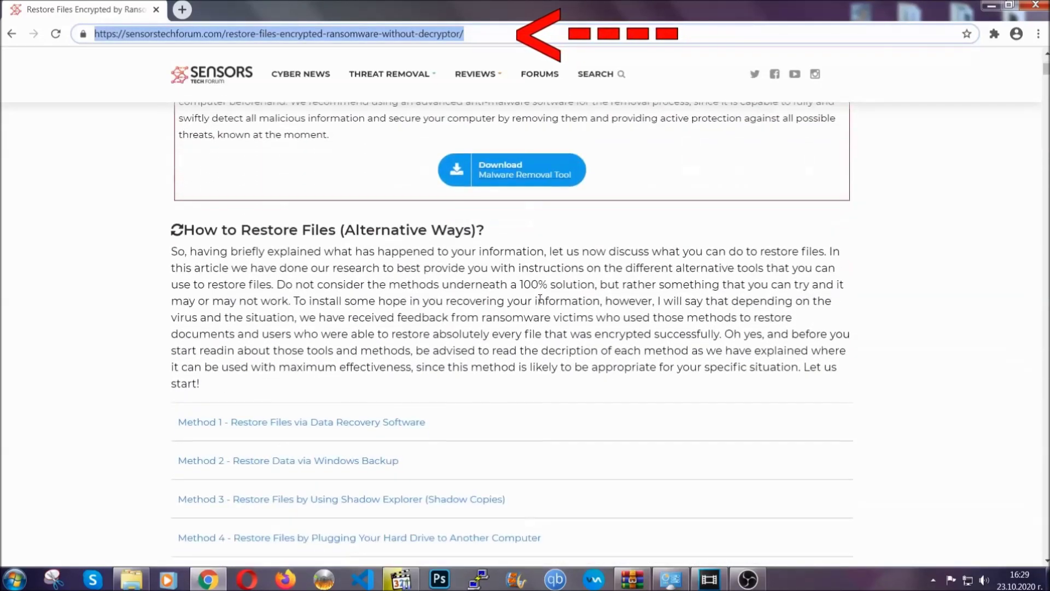
{"action": "scroll", "coordinate": [539, 299], "scroll_direction": "down", "scroll_amount": 1}
{"action": "scroll", "coordinate": [544, 302], "scroll_direction": "down", "scroll_amount": 3}
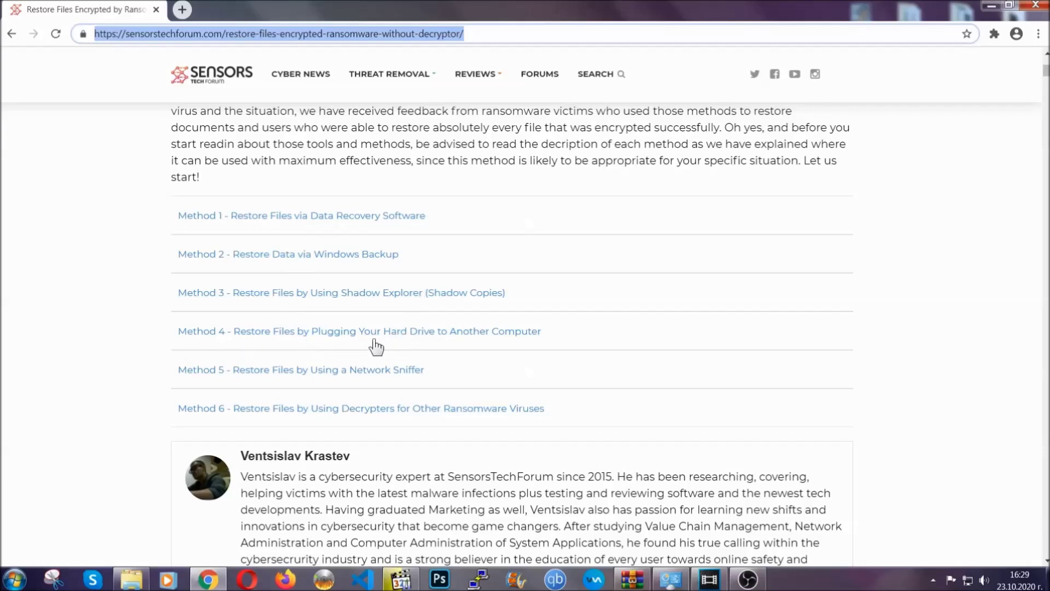
{"action": "left_click", "coordinate": [327, 253]}
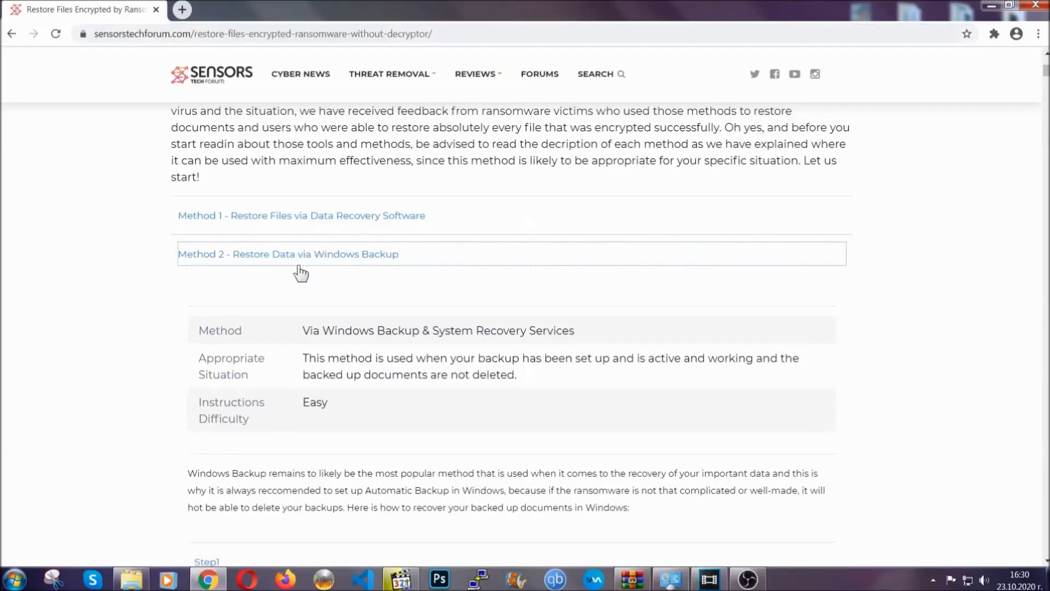
Step: Expand Step1, Step2 and Step3 of the Windows Backup restore instructions
{"action": "left_click_drag", "start_coordinate": [313, 314], "coordinate": [371, 410]}
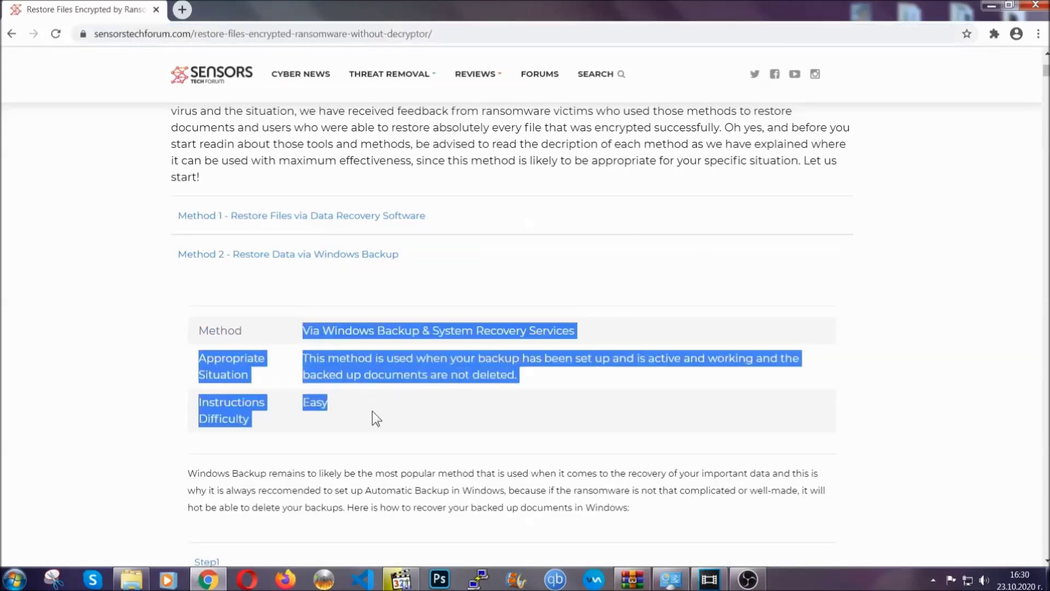
{"action": "left_click", "coordinate": [372, 412]}
{"action": "scroll", "coordinate": [375, 408], "scroll_direction": "down", "scroll_amount": 3}
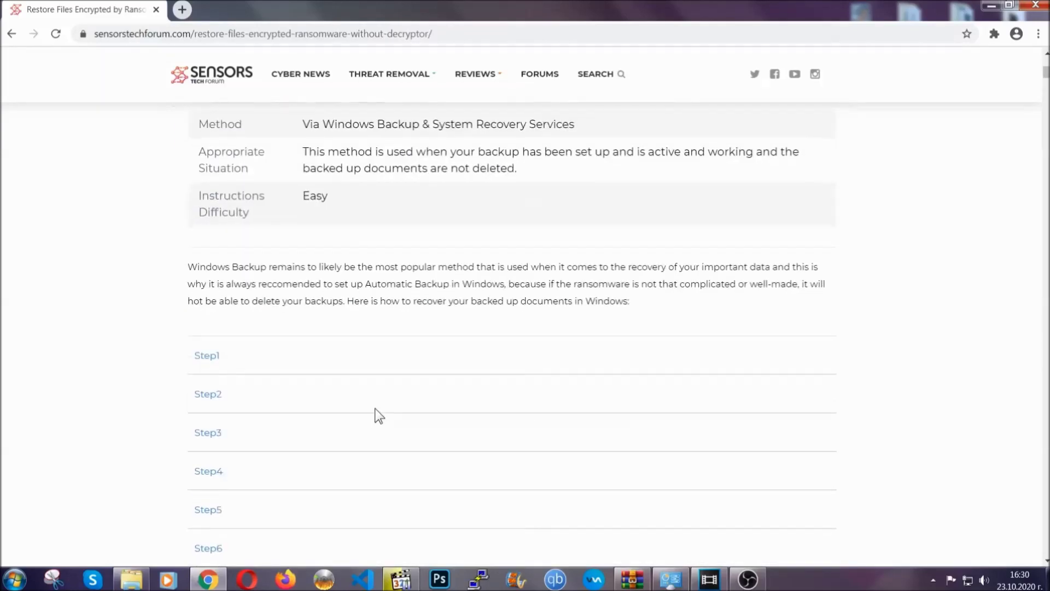
{"action": "scroll", "coordinate": [375, 408], "scroll_direction": "down", "scroll_amount": 1}
{"action": "left_click", "coordinate": [218, 288]}
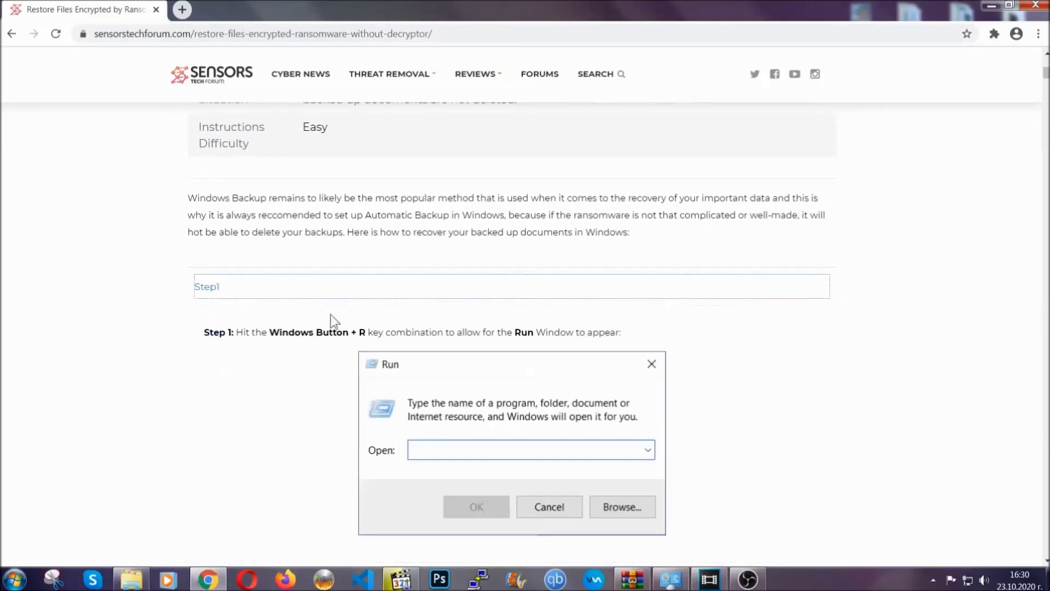
{"action": "scroll", "coordinate": [492, 345], "scroll_direction": "down", "scroll_amount": 4}
{"action": "left_click", "coordinate": [245, 341]}
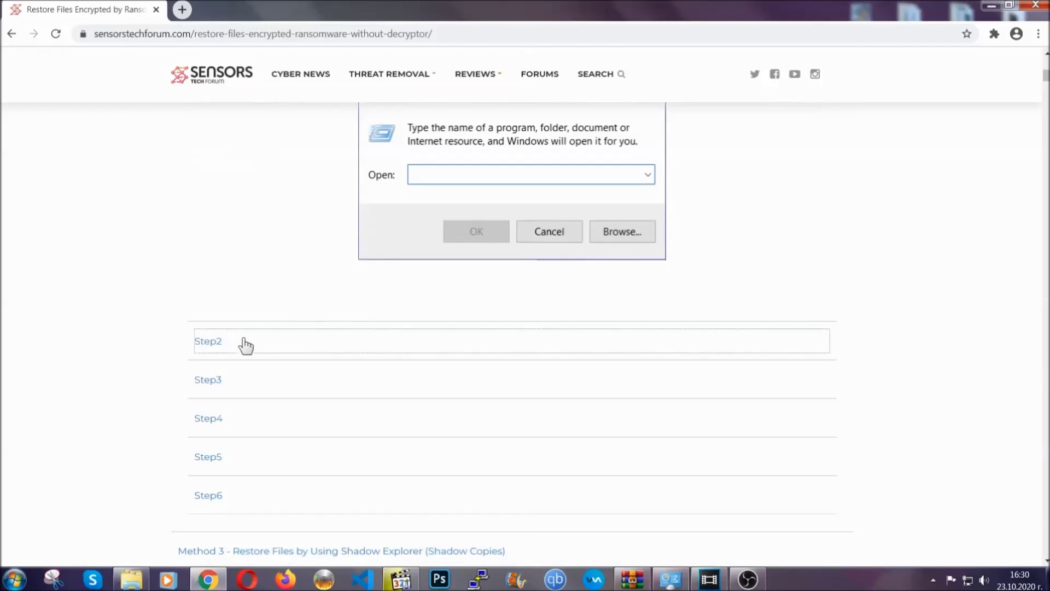
{"action": "scroll", "coordinate": [470, 346], "scroll_direction": "down", "scroll_amount": 4}
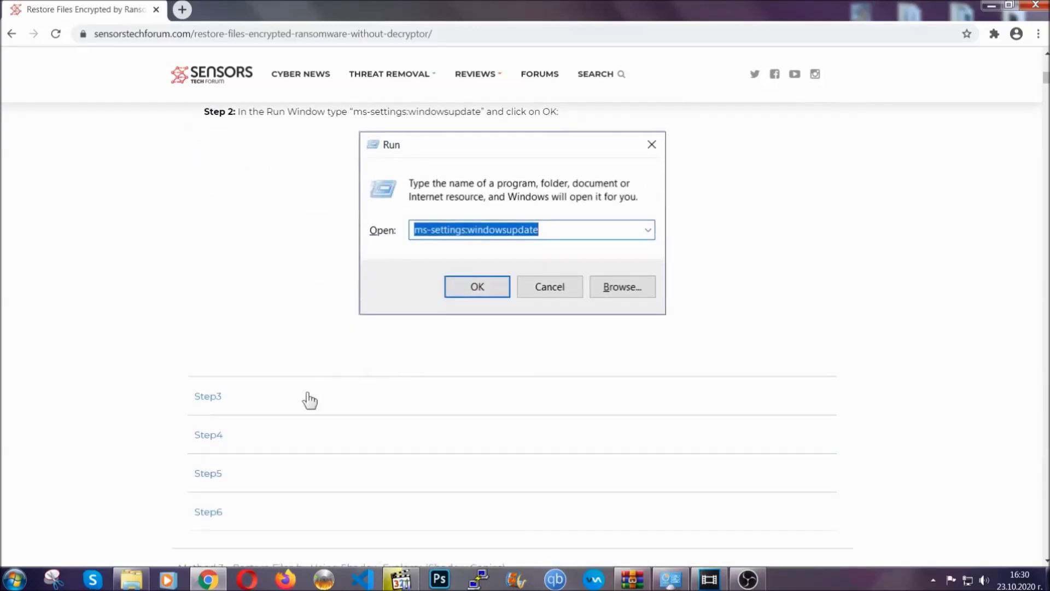
{"action": "left_click", "coordinate": [310, 396]}
Step: Read through the expanded steps, then minimize Chrome to reveal the desktop
{"action": "scroll", "coordinate": [464, 376], "scroll_direction": "down", "scroll_amount": 4}
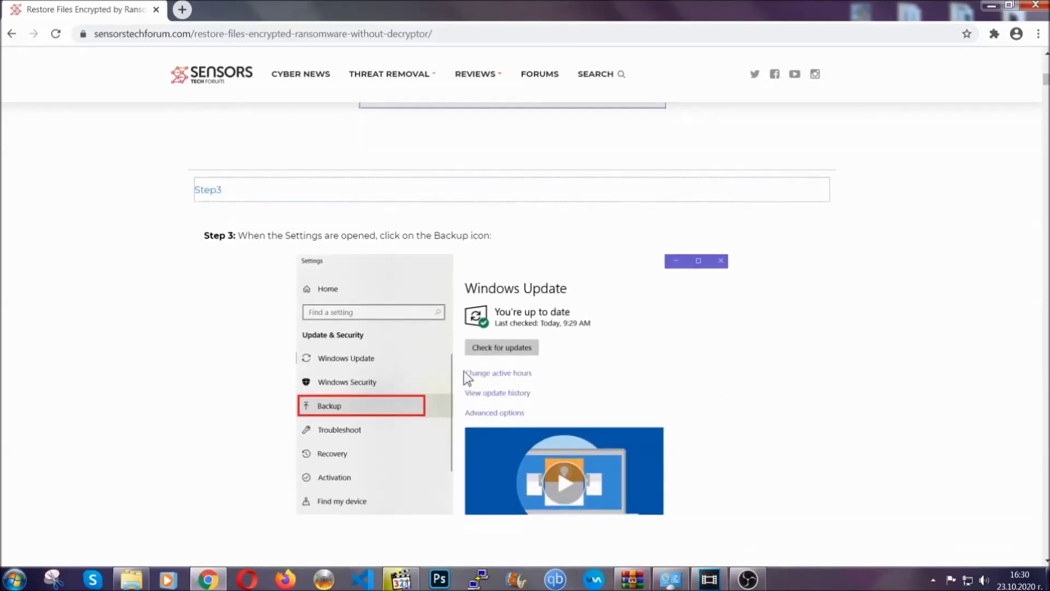
{"action": "scroll", "coordinate": [464, 370], "scroll_direction": "down", "scroll_amount": 2}
{"action": "scroll", "coordinate": [462, 373], "scroll_direction": "down", "scroll_amount": 2}
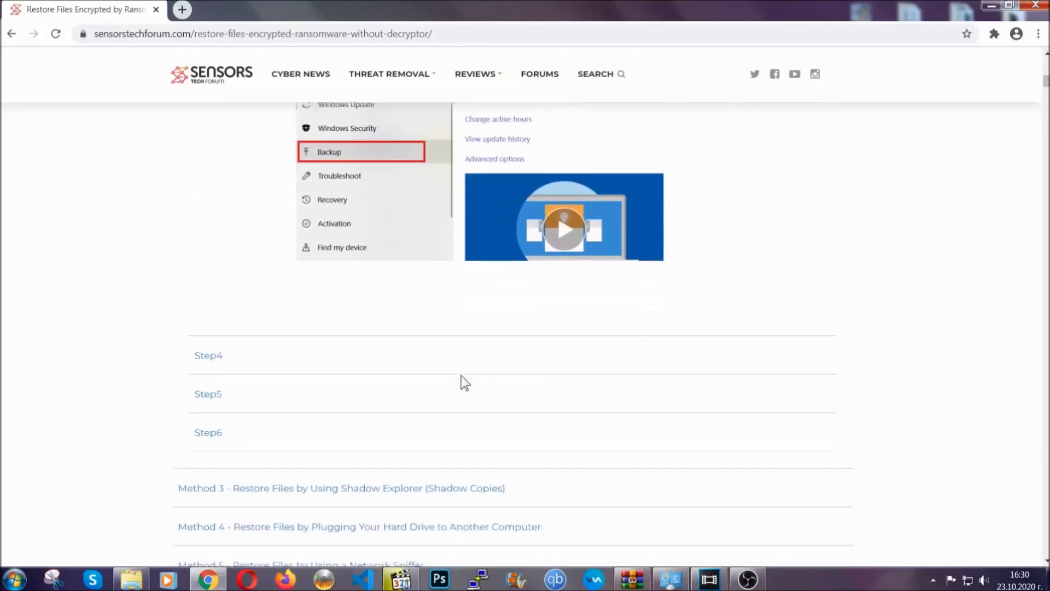
{"action": "scroll", "coordinate": [461, 376], "scroll_direction": "down", "scroll_amount": 7}
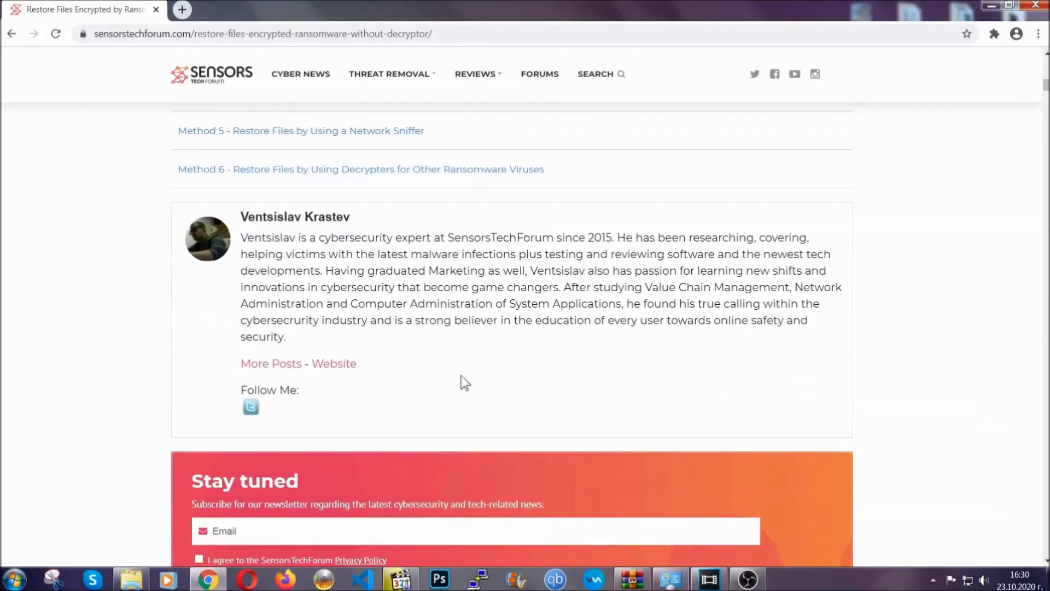
{"action": "scroll", "coordinate": [461, 375], "scroll_direction": "up", "scroll_amount": 20}
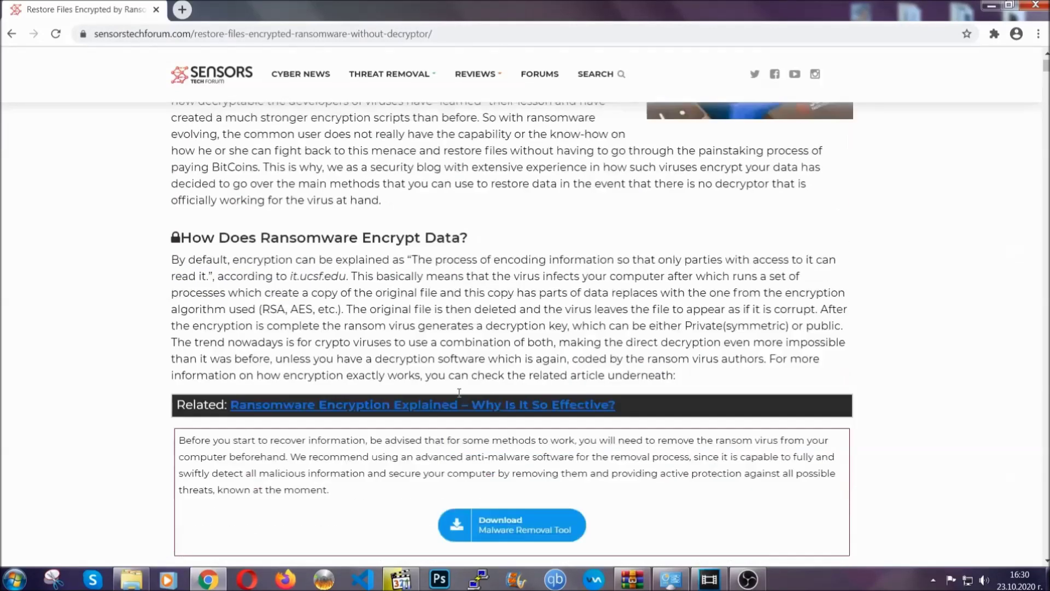
{"action": "scroll", "coordinate": [459, 393], "scroll_direction": "up", "scroll_amount": 5}
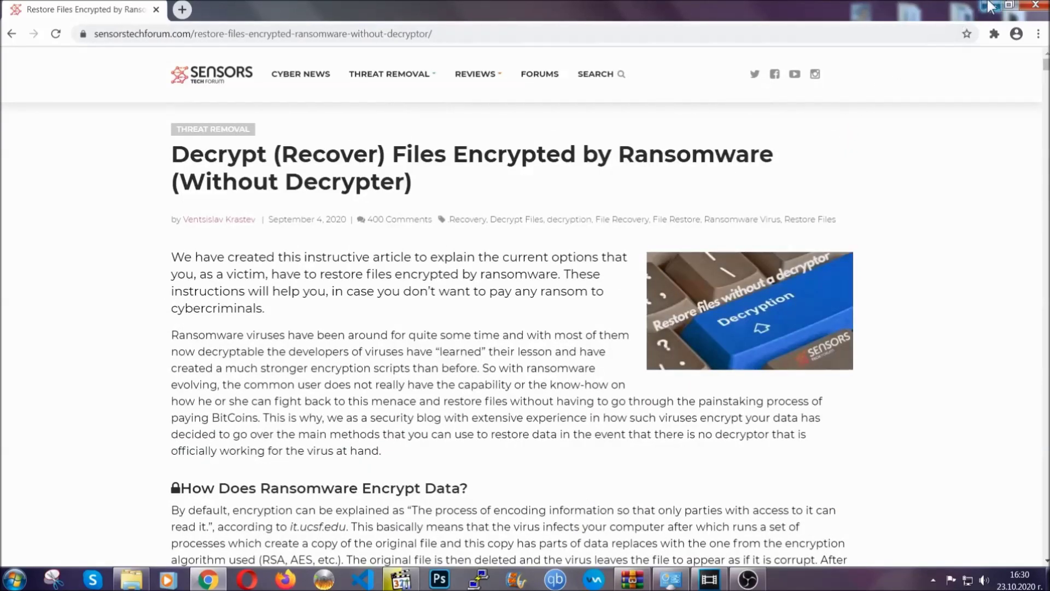
{"action": "left_click", "coordinate": [991, 6]}
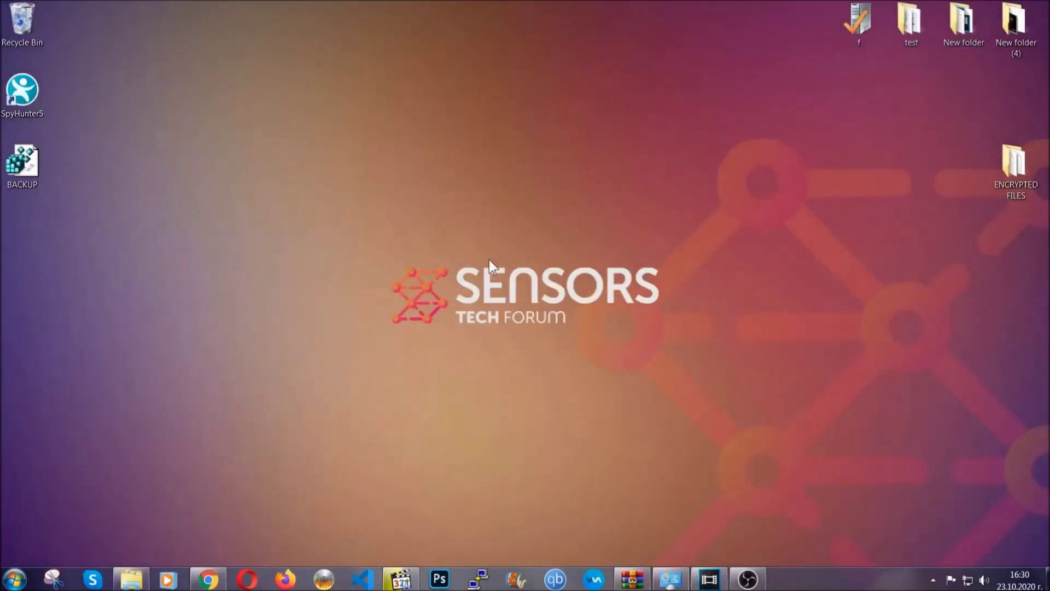